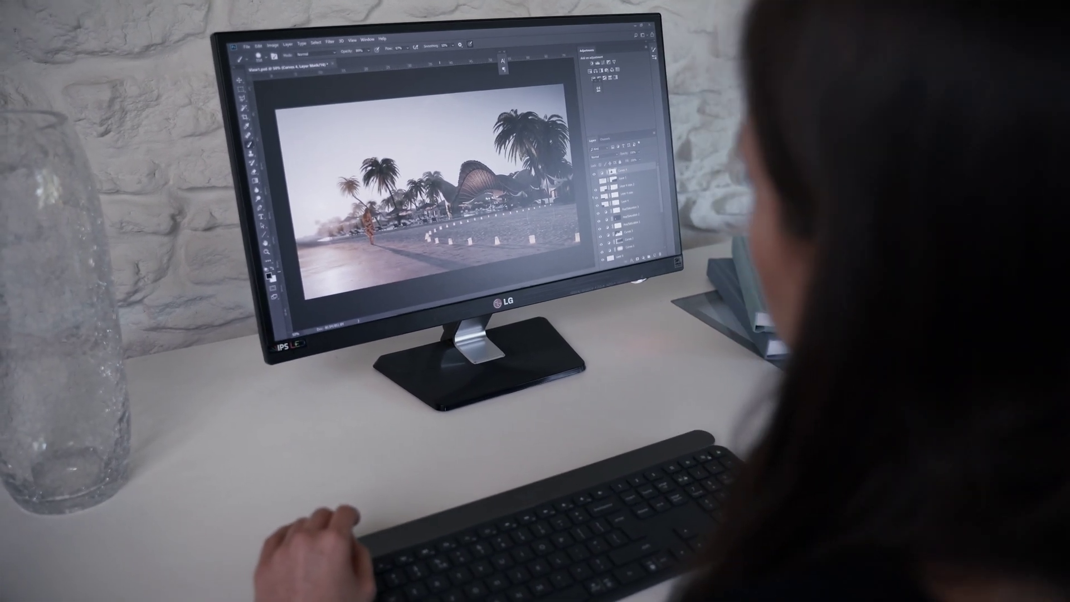
{"action": "scroll", "coordinate": [439, 266], "scroll_direction": "up", "scroll_amount": 5}
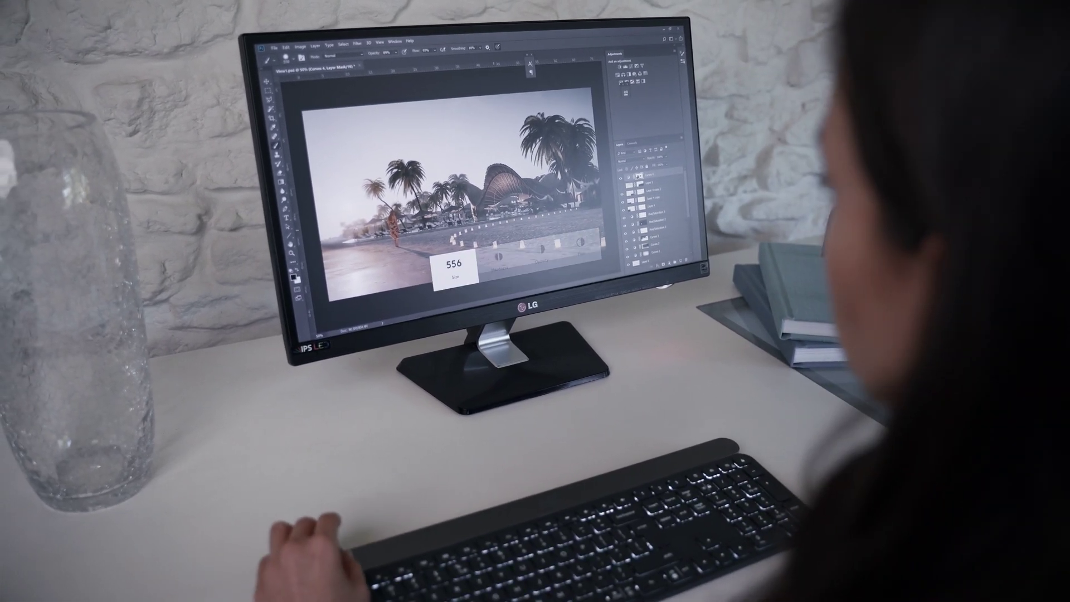
{"action": "scroll", "coordinate": [465, 267], "scroll_direction": "down", "scroll_amount": 5}
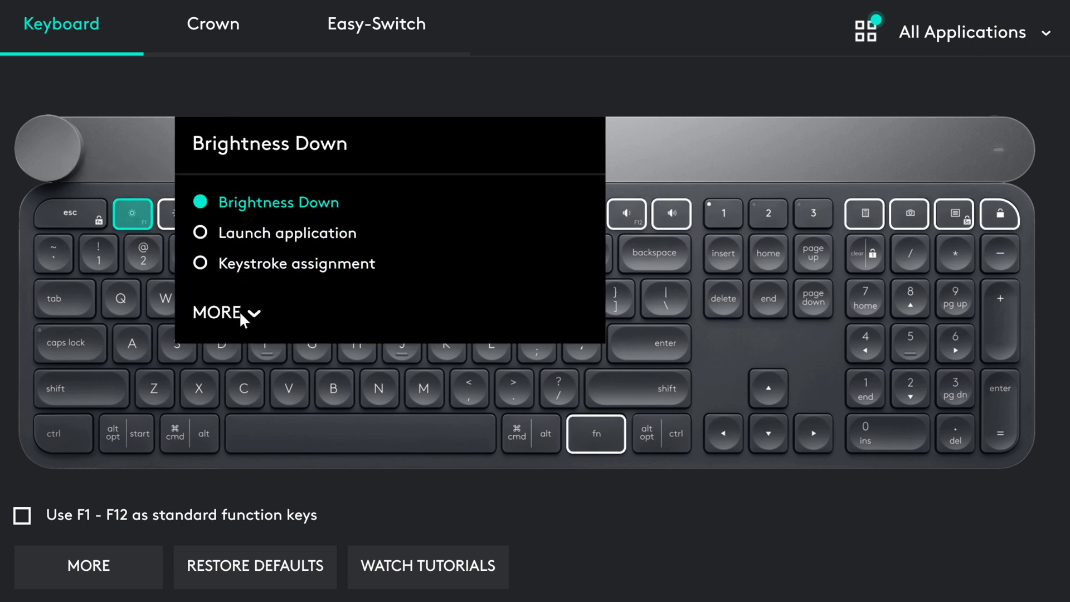
Review the actions assignable to the Brightness Down key and the mouse options offered for the Fn key
{"action": "left_click", "coordinate": [239, 309]}
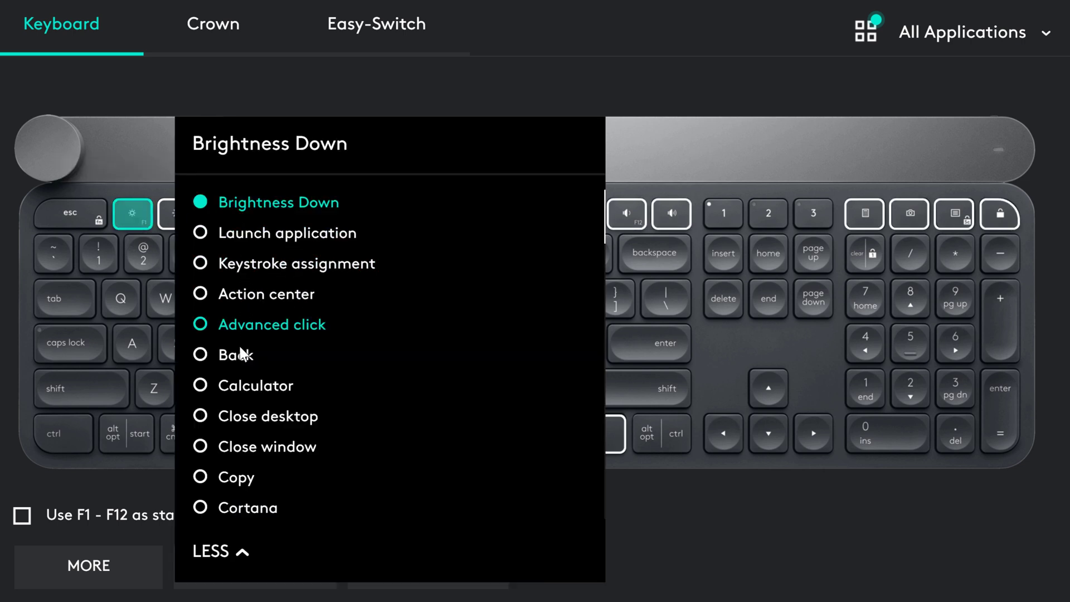
{"action": "left_click", "coordinate": [458, 77]}
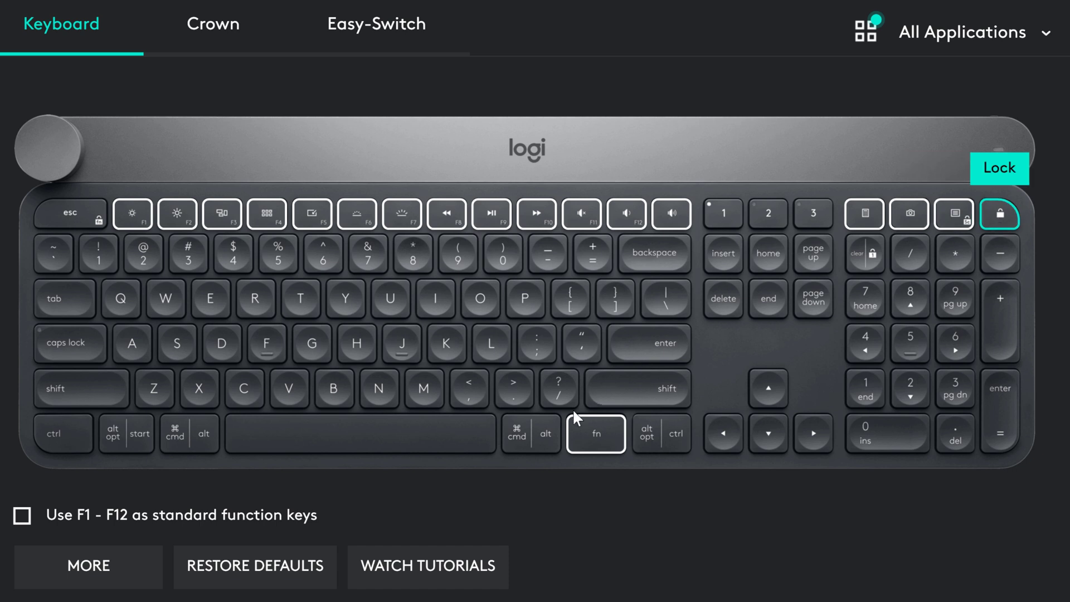
{"action": "left_click", "coordinate": [594, 438]}
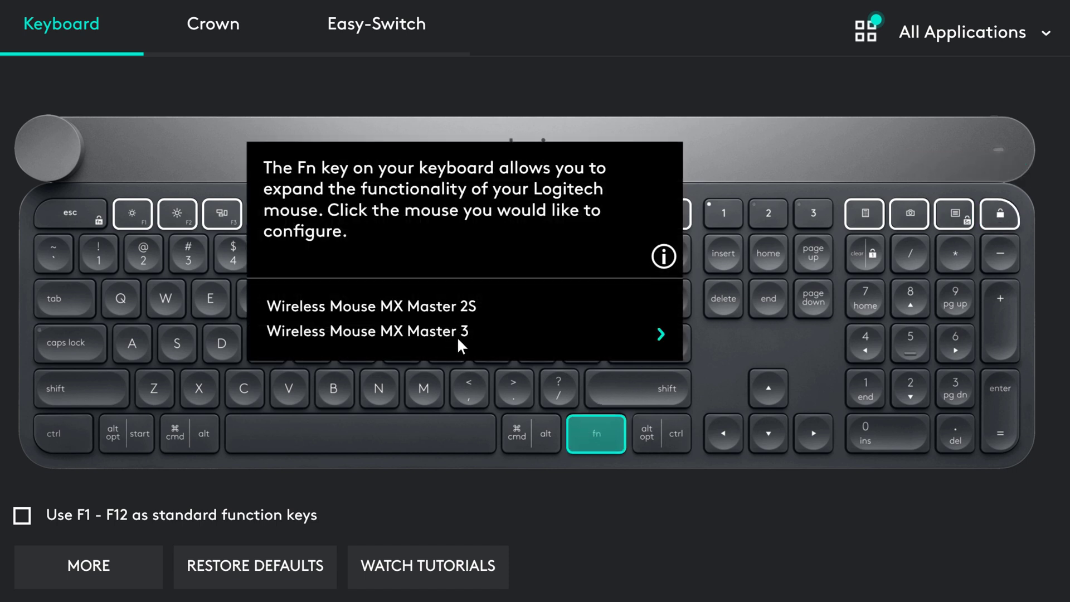
{"action": "left_click", "coordinate": [599, 84]}
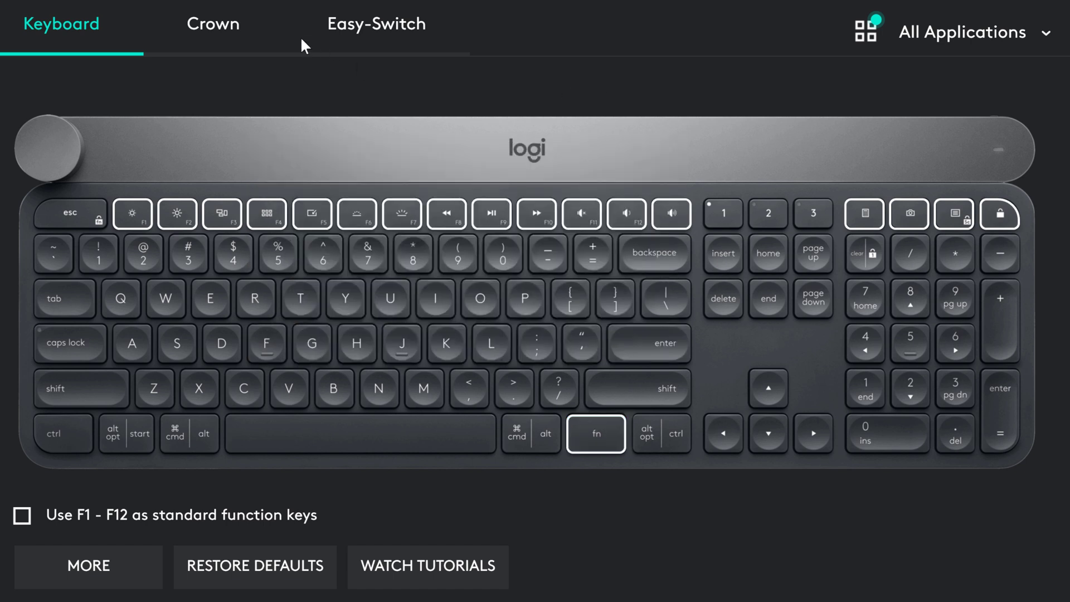
Display the Crown settings specific to Adobe Photoshop
{"action": "left_click", "coordinate": [222, 26]}
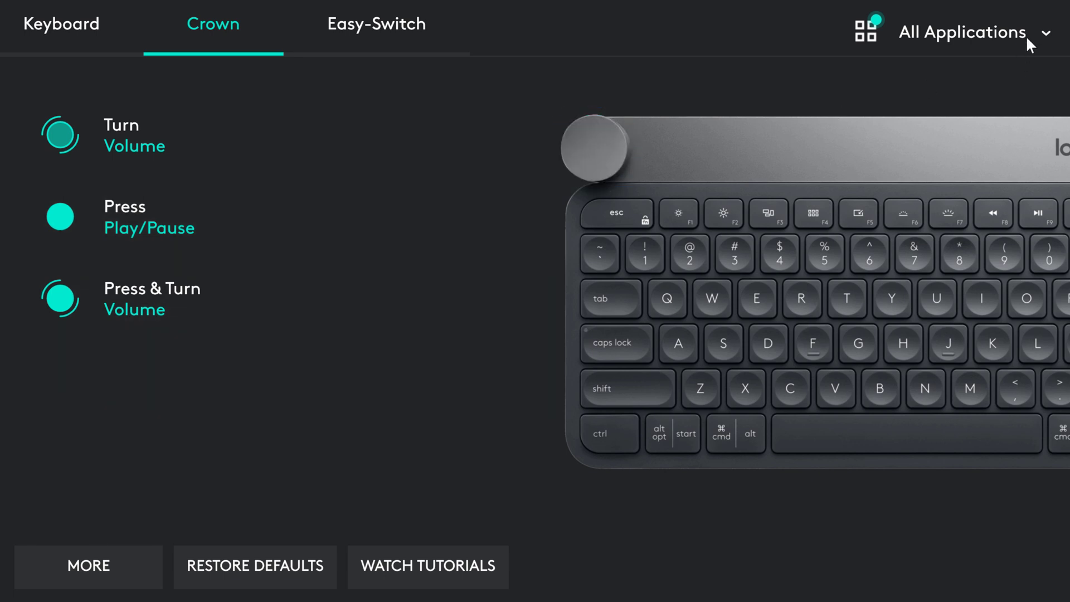
{"action": "left_click", "coordinate": [1044, 35]}
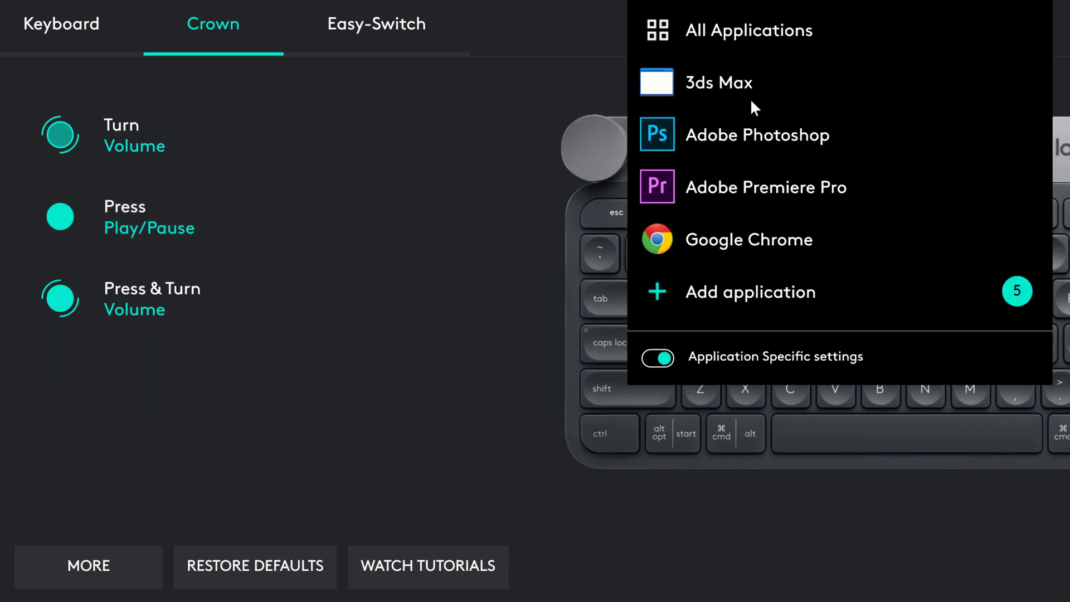
{"action": "left_click", "coordinate": [742, 138]}
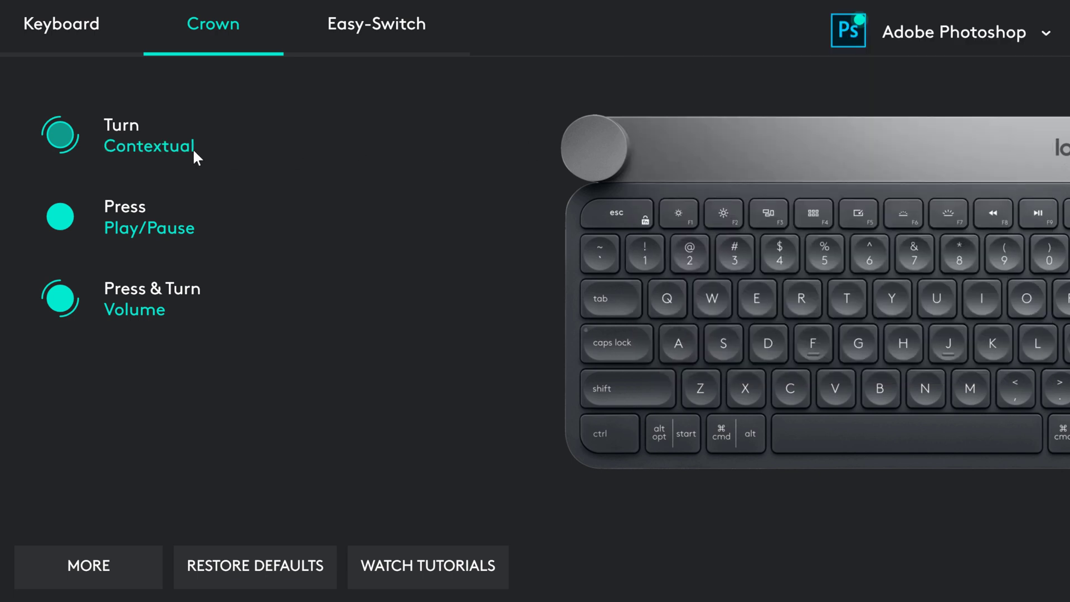
Watch the Crown tutorial for Adobe Photoshop and close the tutorials
{"action": "left_click", "coordinate": [423, 574]}
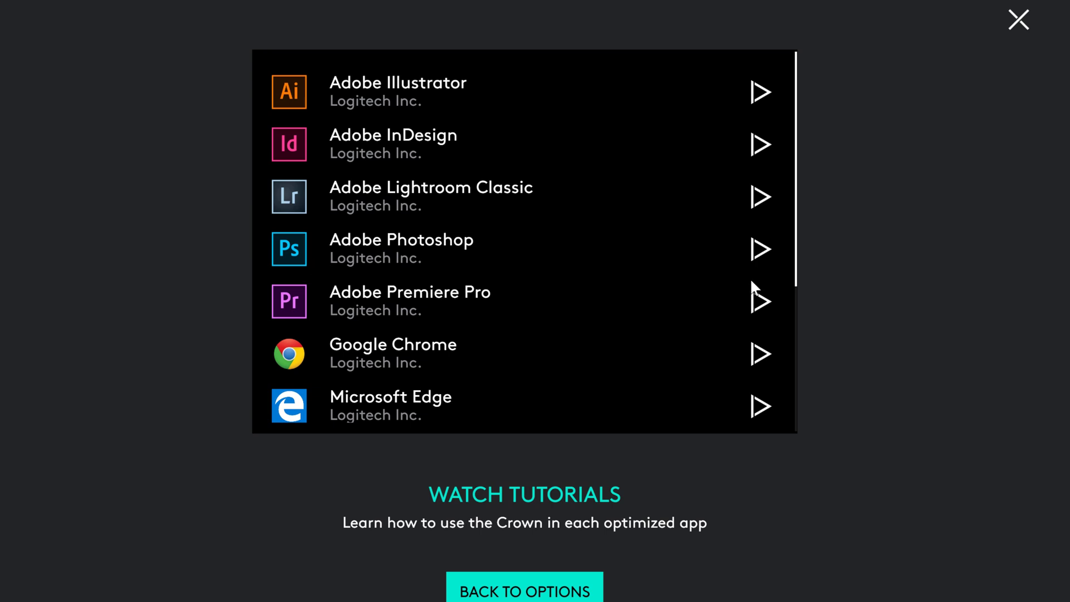
{"action": "left_click", "coordinate": [758, 253]}
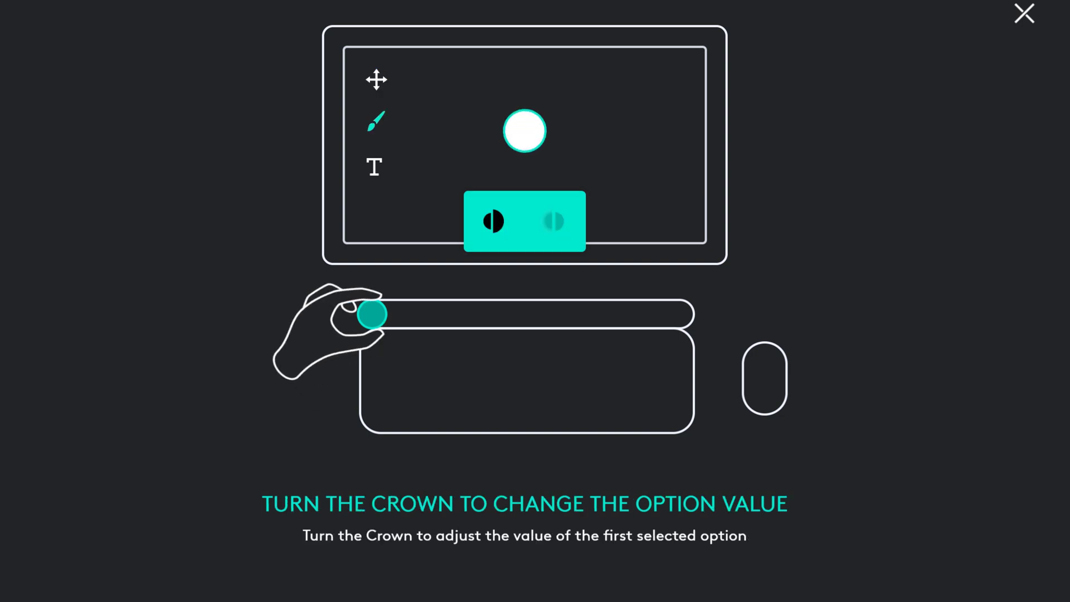
{"action": "left_click", "coordinate": [1025, 13]}
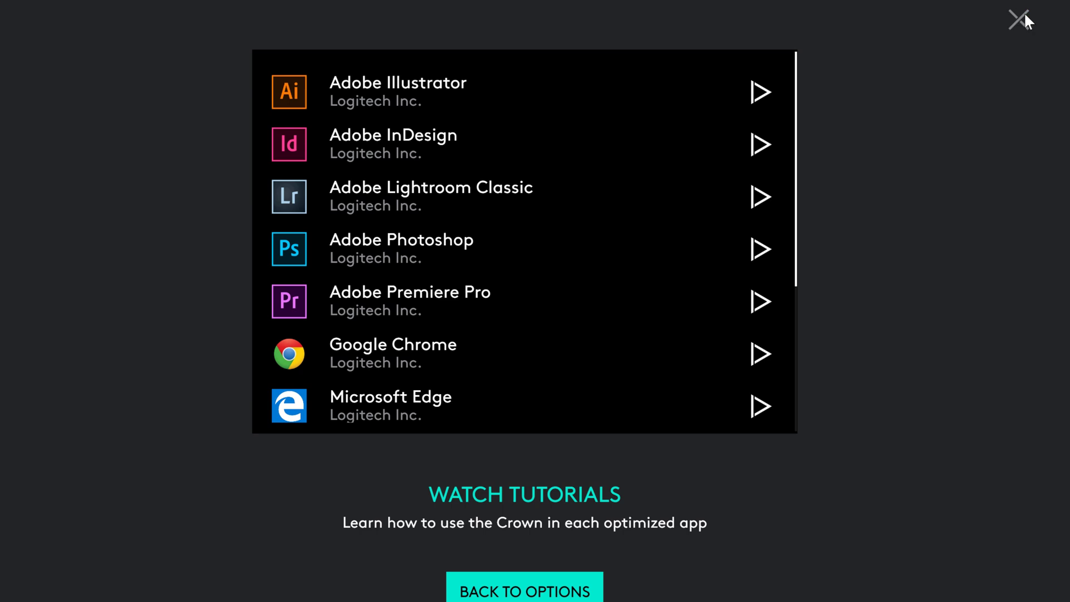
{"action": "left_click", "coordinate": [1025, 14]}
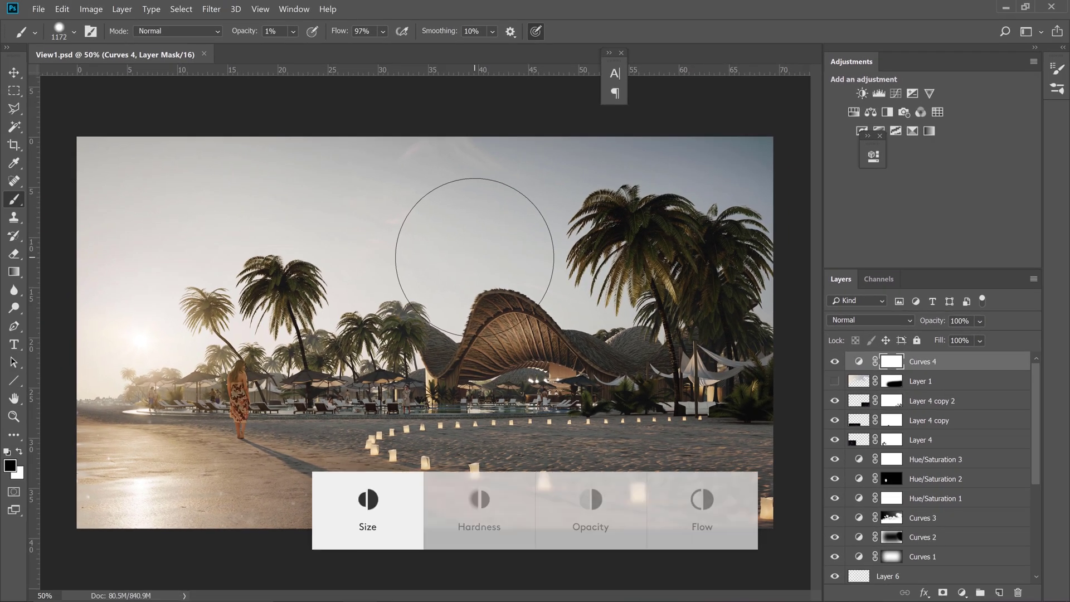
Try larger and smaller brush sizes, ending with the brush size at 548
{"action": "key", "text": "]"}
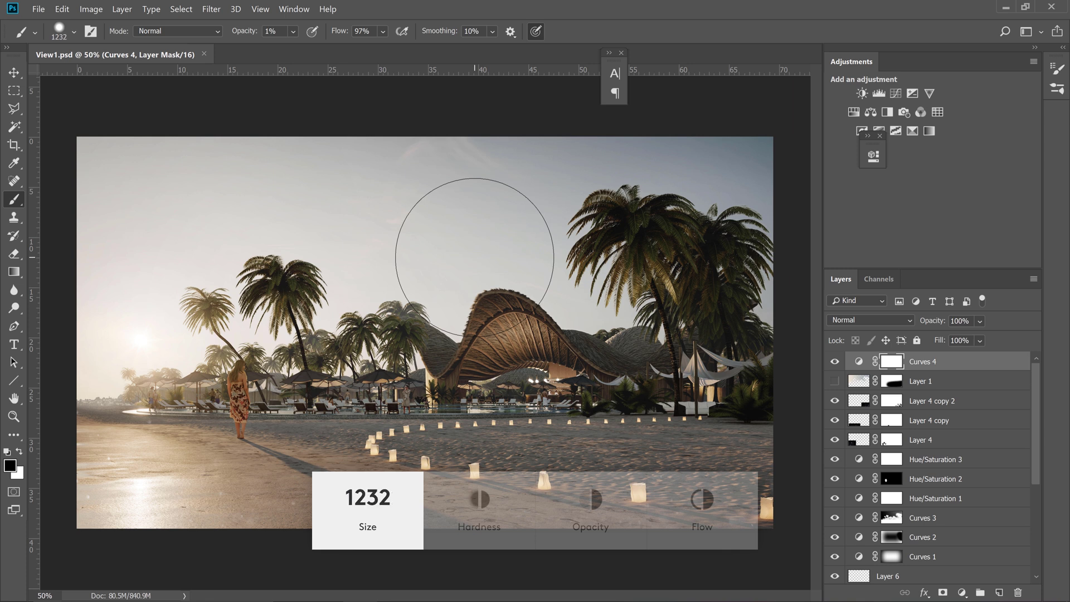
{"action": "key", "text": "["}
{"action": "key", "text": "["}
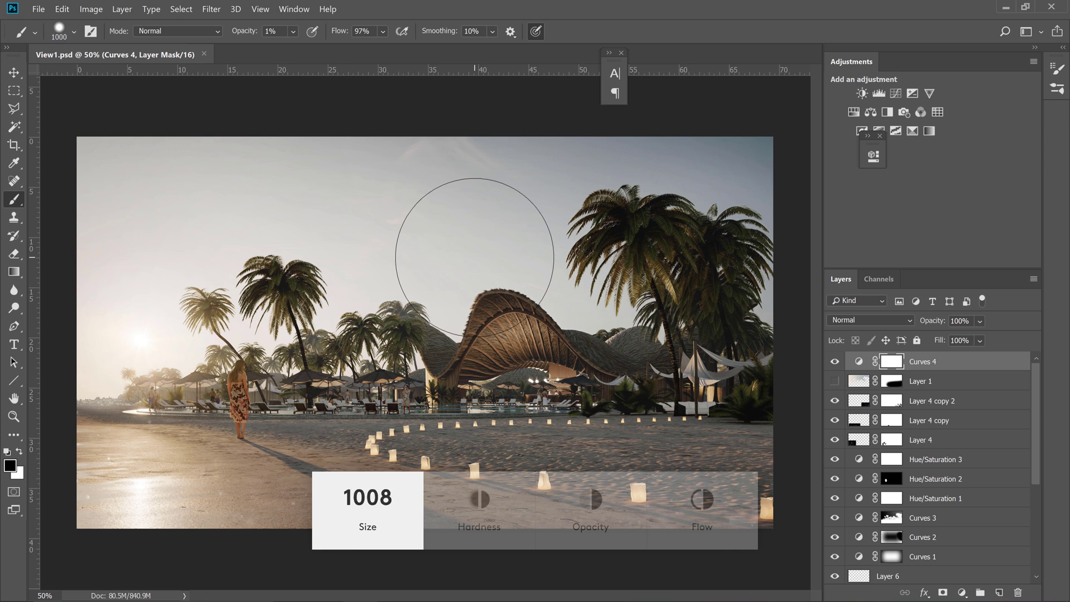
{"action": "right_click_drag", "start_coordinate": [412, 258], "coordinate": [283, 257], "text": "alt"}
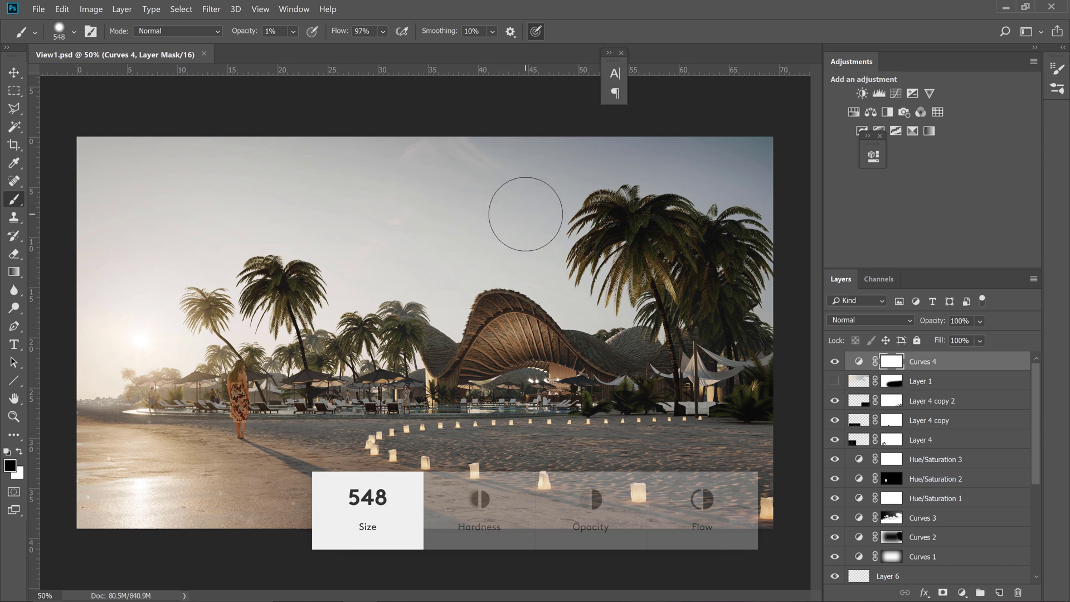
Create a new layer named Layer 7 and paint a diagonal red stroke across the middle of the sky at 100% opacity
{"action": "key", "text": "ctrl+shift+n"}
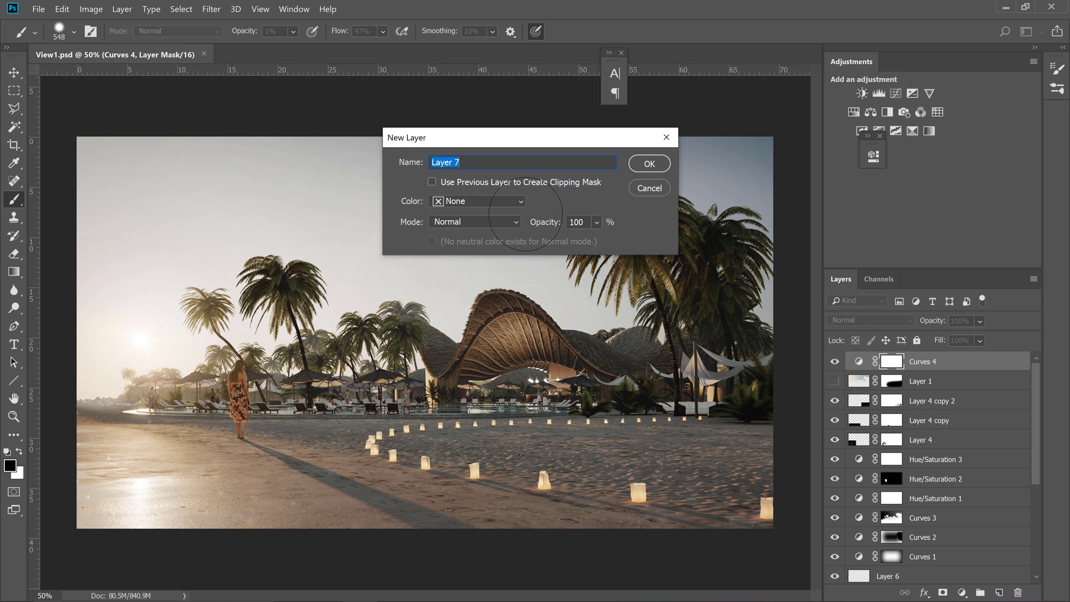
{"action": "key", "text": "Return"}
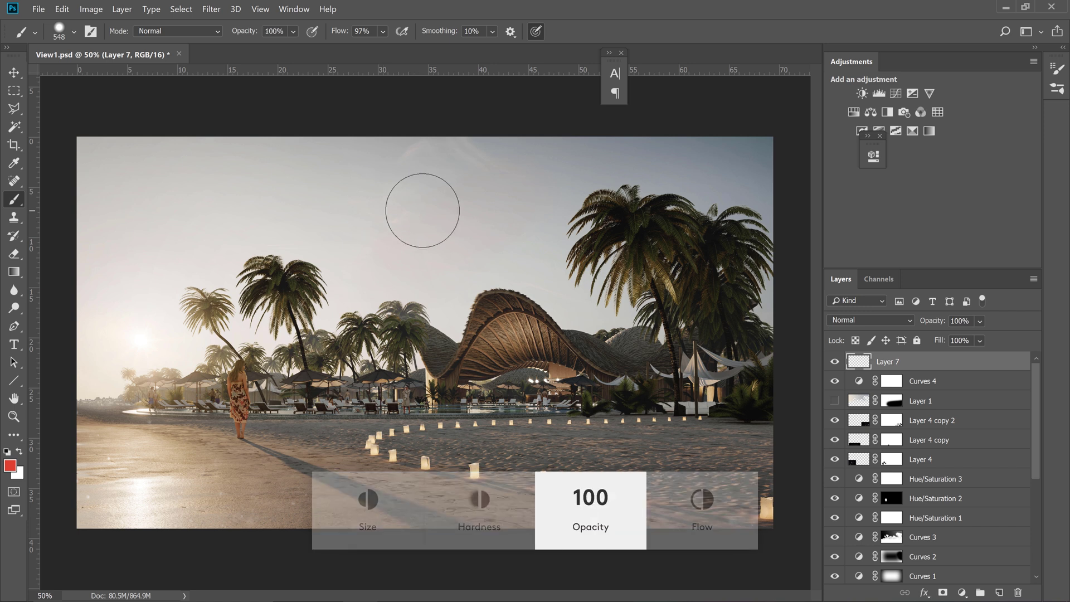
{"action": "left_click", "coordinate": [493, 189]}
{"action": "mouse_move", "coordinate": [428, 250]}
{"action": "left_mouse_down"}
{"action": "mouse_move", "coordinate": [379, 251]}
{"action": "mouse_move", "coordinate": [380, 270]}
{"action": "left_mouse_up"}
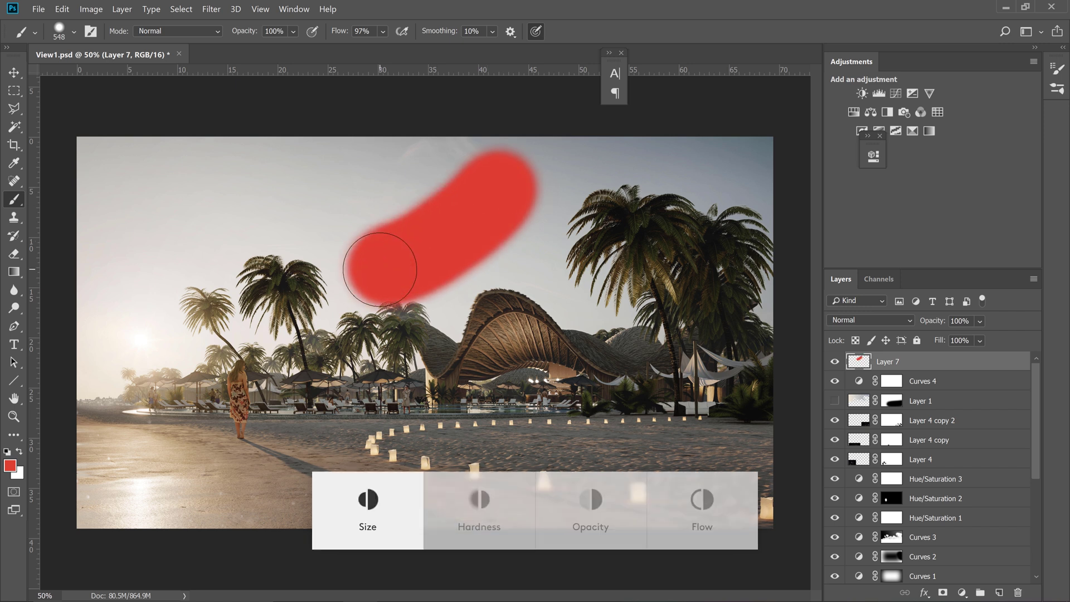
Set the brush hardness to 0 and paint a soft red stroke in the sky above the left palms
{"action": "key", "text": "shift+bracketleft"}
{"action": "key", "text": "shift+bracketleft"}
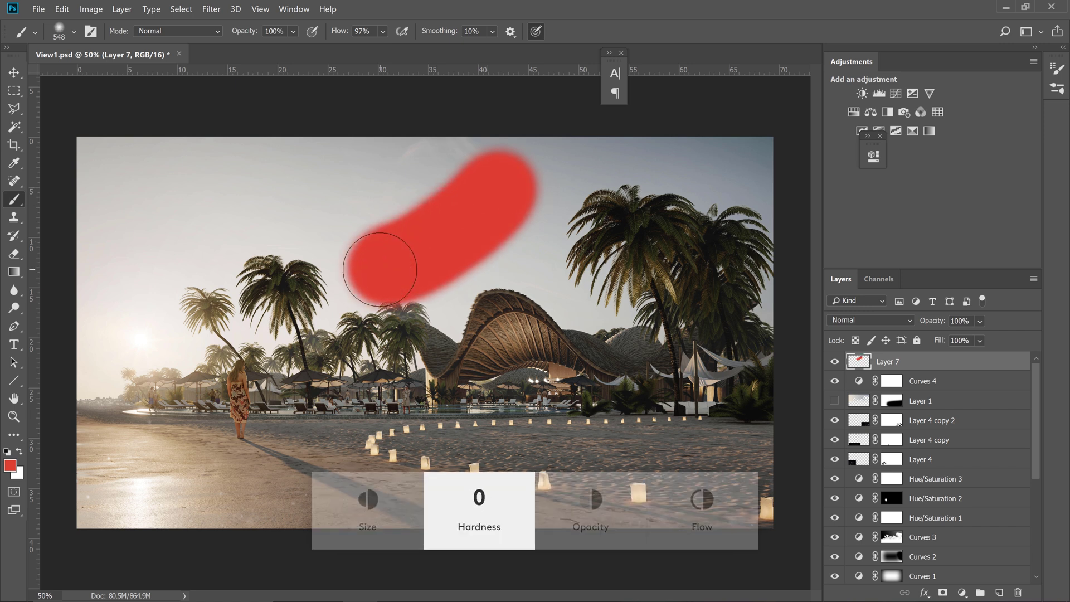
{"action": "mouse_move", "coordinate": [262, 244]}
{"action": "left_mouse_down"}
{"action": "mouse_move", "coordinate": [234, 248]}
{"action": "mouse_move", "coordinate": [234, 270]}
{"action": "left_mouse_up"}
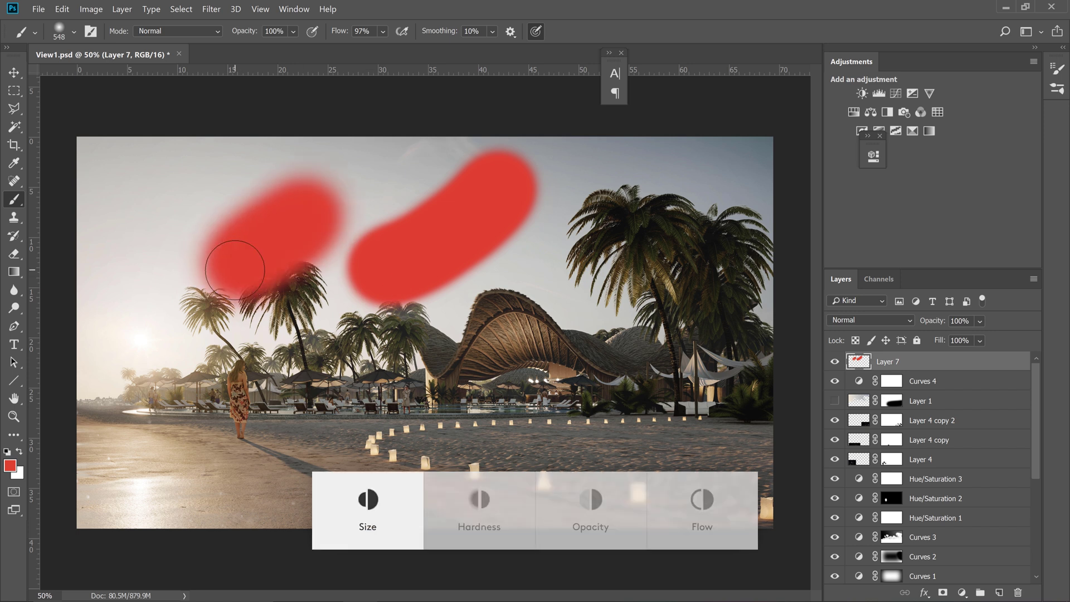
Set the brush hardness to 100 and paint a hard-edged red stroke over the pavilion
{"action": "key", "text": "shift+bracketright"}
{"action": "key", "text": "shift+bracketright"}
{"action": "key", "text": "shift+bracketright"}
{"action": "key", "text": "shift+bracketright"}
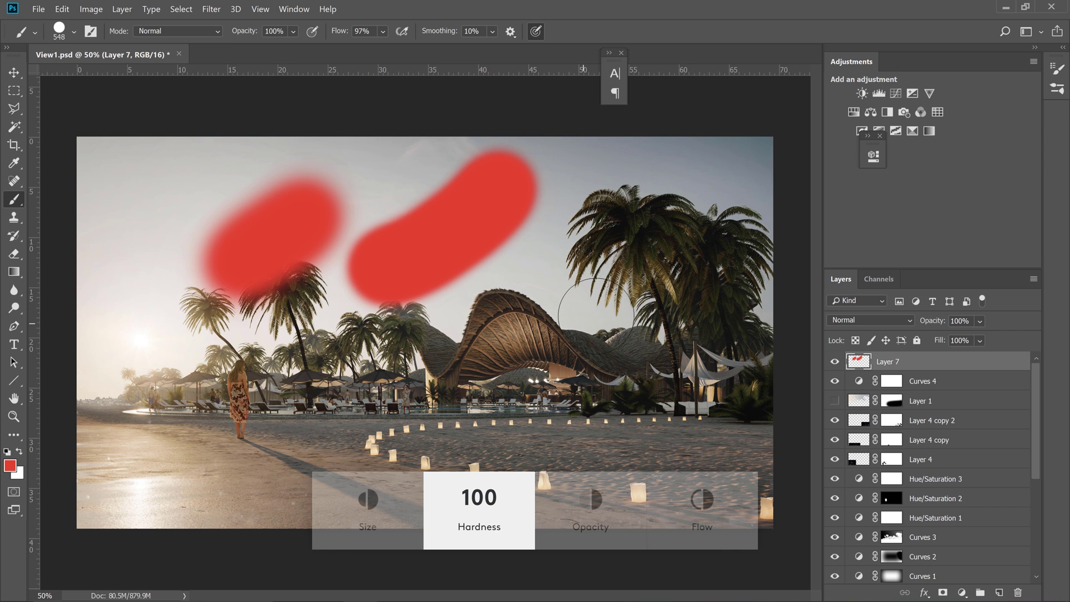
{"action": "mouse_move", "coordinate": [595, 315]}
{"action": "left_mouse_down"}
{"action": "mouse_move", "coordinate": [490, 385]}
{"action": "mouse_move", "coordinate": [518, 384]}
{"action": "mouse_move", "coordinate": [513, 393]}
{"action": "left_mouse_up"}
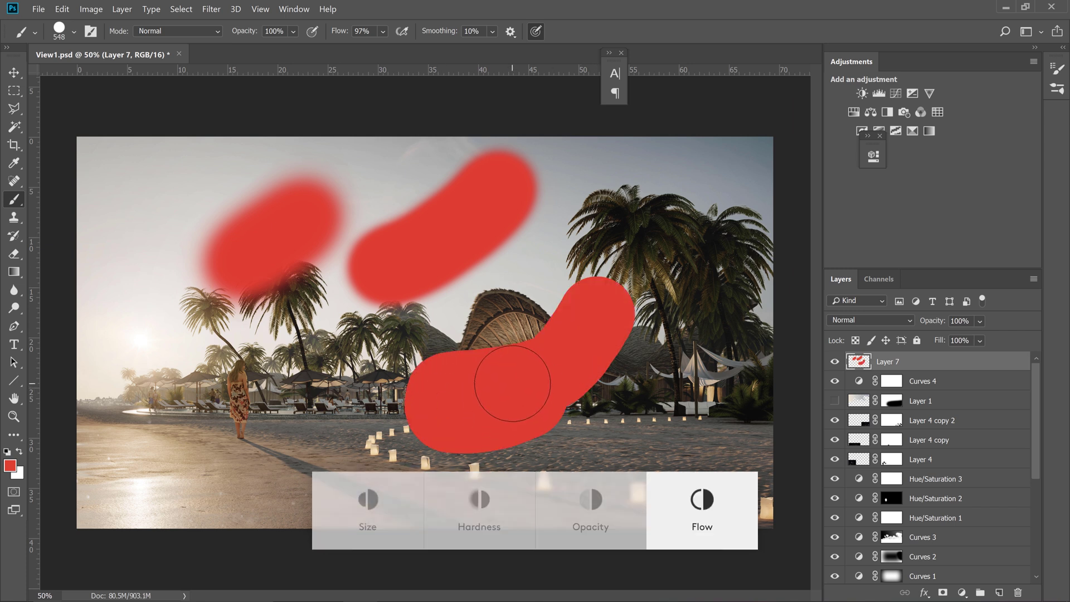
Set the brush flow to 21% and paint a red stroke over the right-hand palm trees
{"action": "key", "text": "shift+0"}
{"action": "key", "text": "shift+0"}
{"action": "key", "text": "shift+1"}
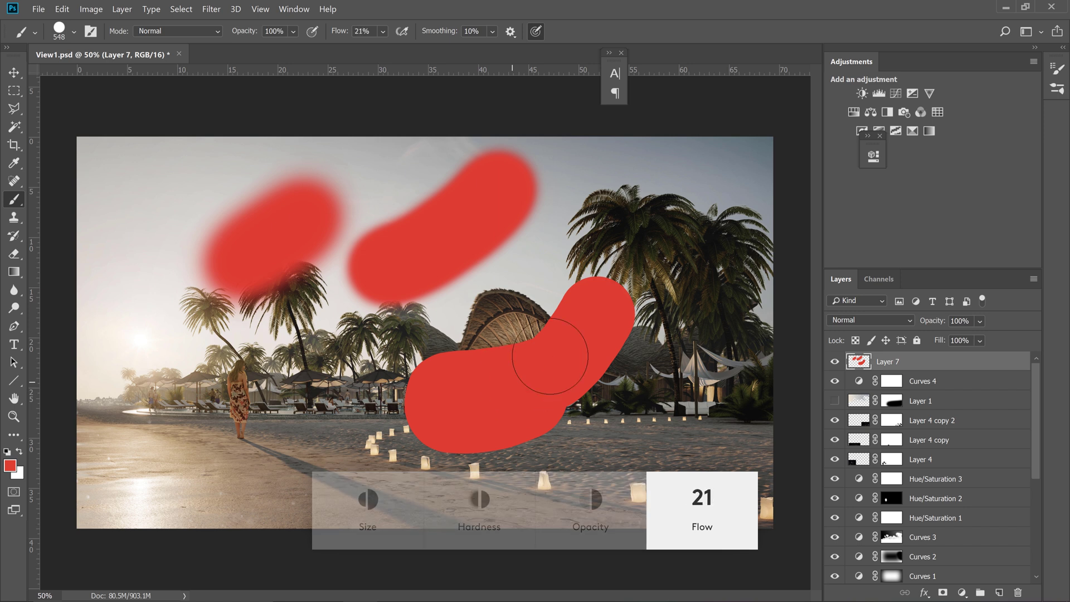
{"action": "left_click", "coordinate": [698, 278]}
{"action": "mouse_move", "coordinate": [651, 393]}
{"action": "left_mouse_down"}
{"action": "mouse_move", "coordinate": [566, 335]}
{"action": "mouse_move", "coordinate": [591, 279]}
{"action": "mouse_move", "coordinate": [577, 229]}
{"action": "left_mouse_up"}
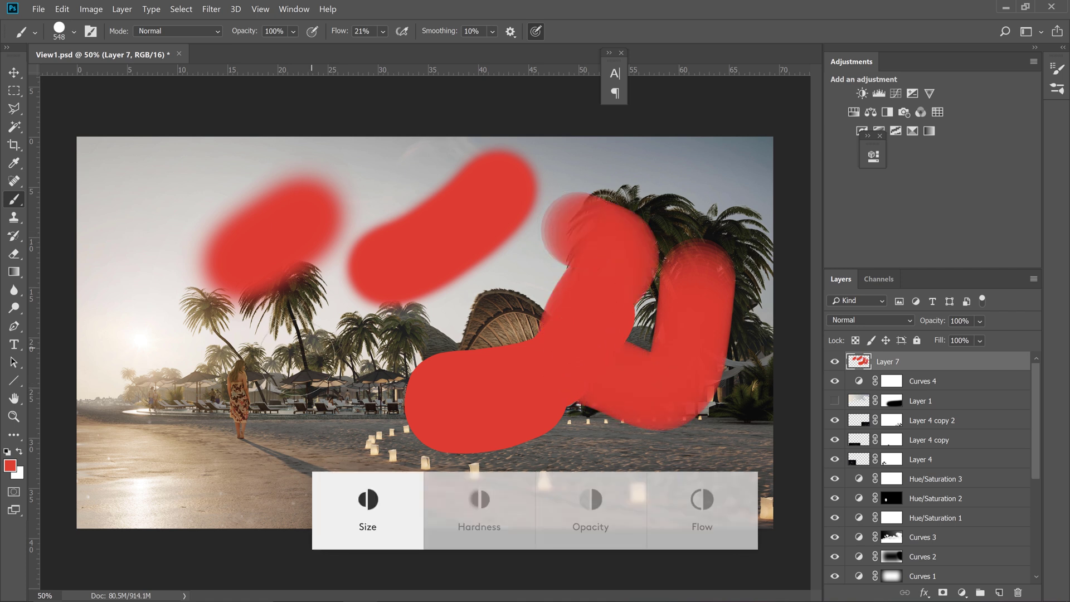
Set the brush size to 59 and its hardness to 44
{"action": "key", "text": "bracketleft"}
{"action": "key", "text": "bracketleft"}
{"action": "key", "text": "bracketleft"}
{"action": "key", "text": "bracketleft"}
{"action": "key", "text": "bracketleft"}
{"action": "key", "text": "bracketleft"}
{"action": "key", "text": "bracketleft"}
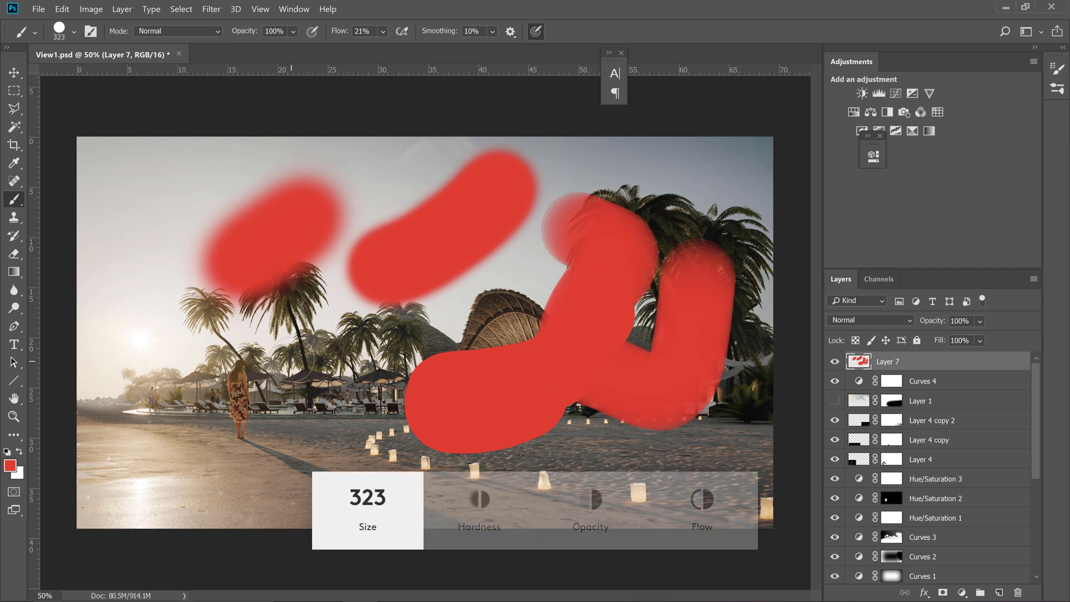
{"action": "key", "text": "bracketleft"}
{"action": "key", "text": "bracketleft"}
{"action": "key", "text": "bracketleft"}
{"action": "key", "text": "bracketleft"}
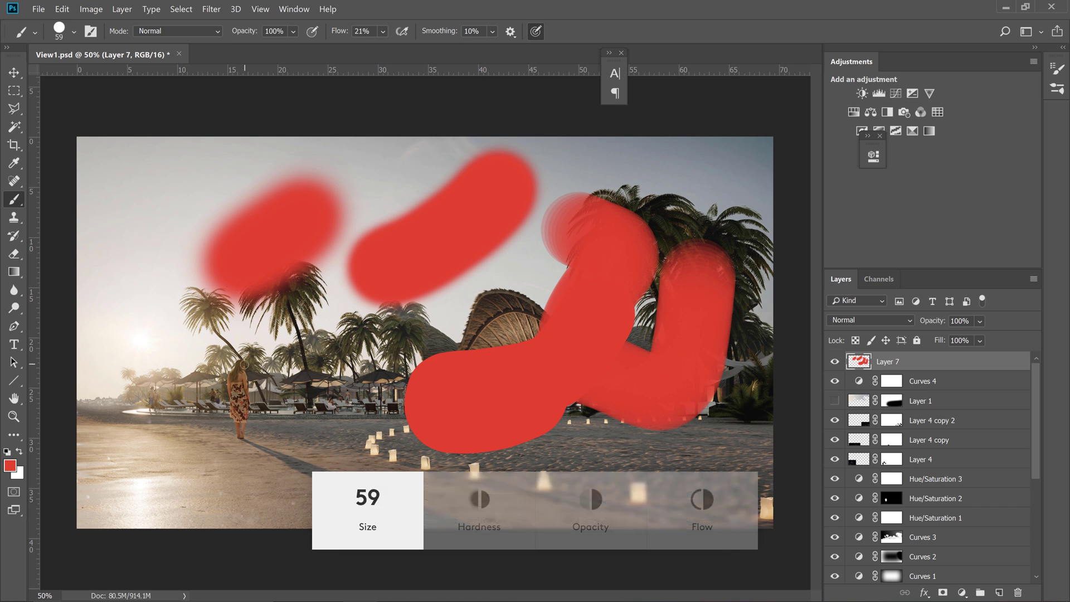
{"action": "key", "text": "shift+bracketleft"}
{"action": "key", "text": "shift+bracketleft"}
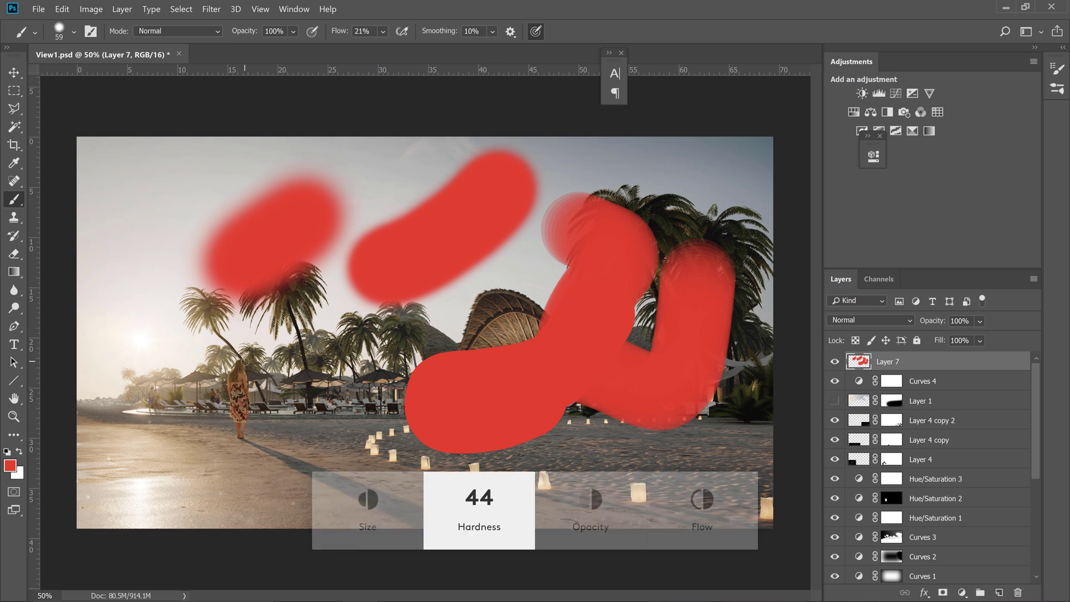
Reduce the brush size to 17 and draw a thin red outline around the woman on the beach
{"action": "key", "text": "bracketleft"}
{"action": "key", "text": "bracketleft"}
{"action": "key", "text": "bracketleft"}
{"action": "key", "text": "bracketleft"}
{"action": "key", "text": "bracketleft"}
{"action": "key", "text": "bracketleft"}
{"action": "key", "text": "bracketleft"}
{"action": "key", "text": "bracketleft"}
{"action": "key", "text": "bracketleft"}
{"action": "key", "text": "bracketleft"}
{"action": "key", "text": "bracketleft"}
{"action": "key", "text": "bracketleft"}
{"action": "key", "text": "bracketleft"}
{"action": "key", "text": "bracketleft"}
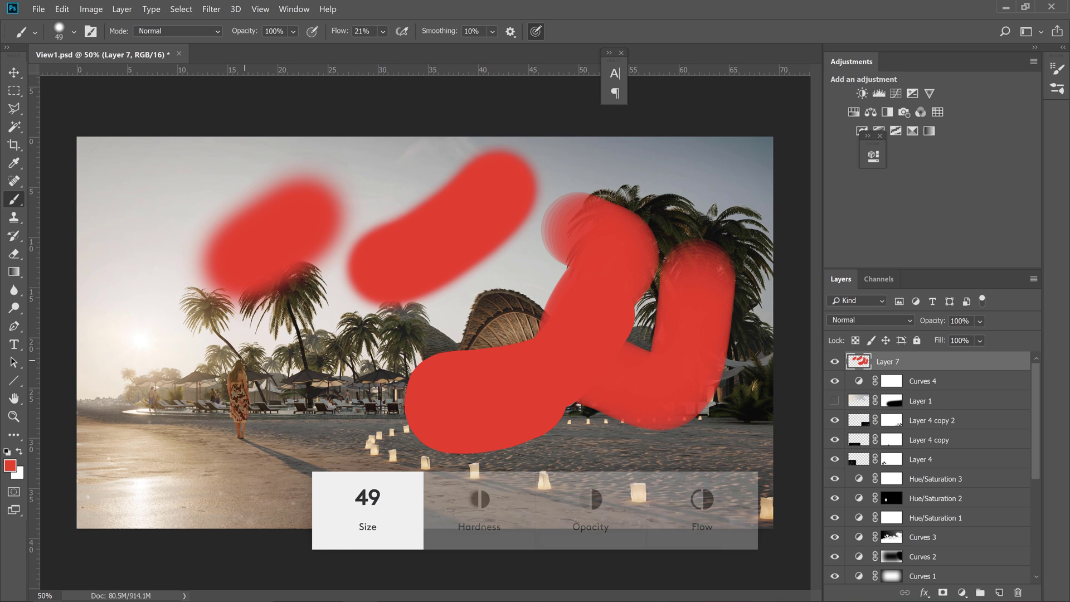
{"action": "key", "text": "bracketright"}
{"action": "key", "text": "bracketright"}
{"action": "key", "text": "bracketright"}
{"action": "key", "text": "bracketright"}
{"action": "key", "text": "bracketright"}
{"action": "key", "text": "bracketright"}
{"action": "key", "text": "bracketright"}
{"action": "key", "text": "bracketright"}
{"action": "key", "text": "bracketright"}
{"action": "key", "text": "bracketright"}
{"action": "key", "text": "bracketright"}
{"action": "key", "text": "bracketright"}
{"action": "key", "text": "bracketright"}
{"action": "key", "text": "bracketright"}
{"action": "key", "text": "bracketright"}
{"action": "key", "text": "bracketright"}
{"action": "left_click_drag", "start_coordinate": [251, 428], "coordinate": [227, 389]}
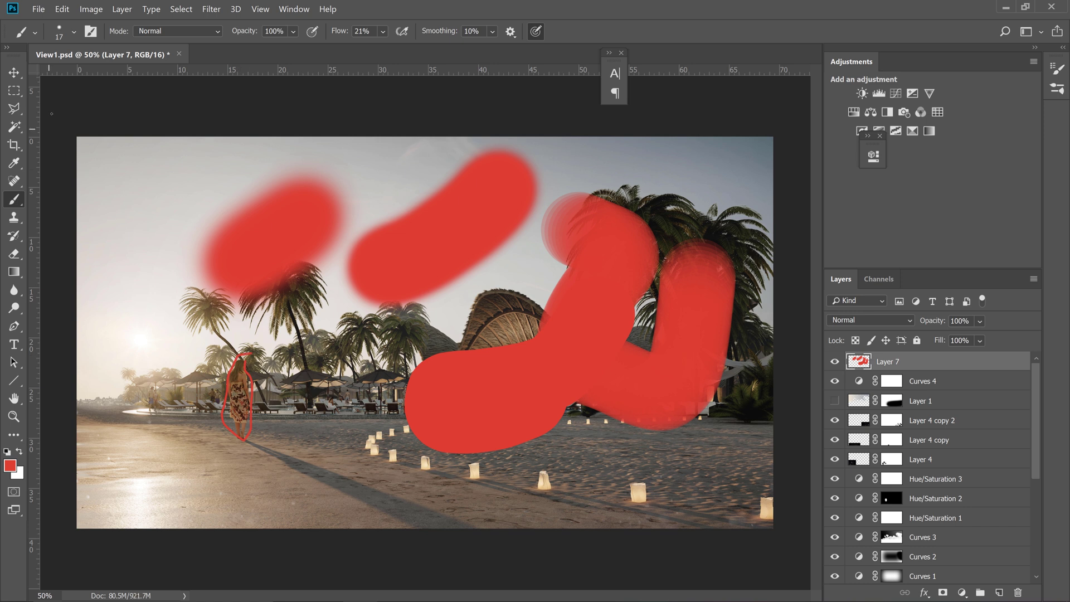
Delete Layer 7 with all of the red test strokes
{"action": "left_click", "coordinate": [1015, 592]}
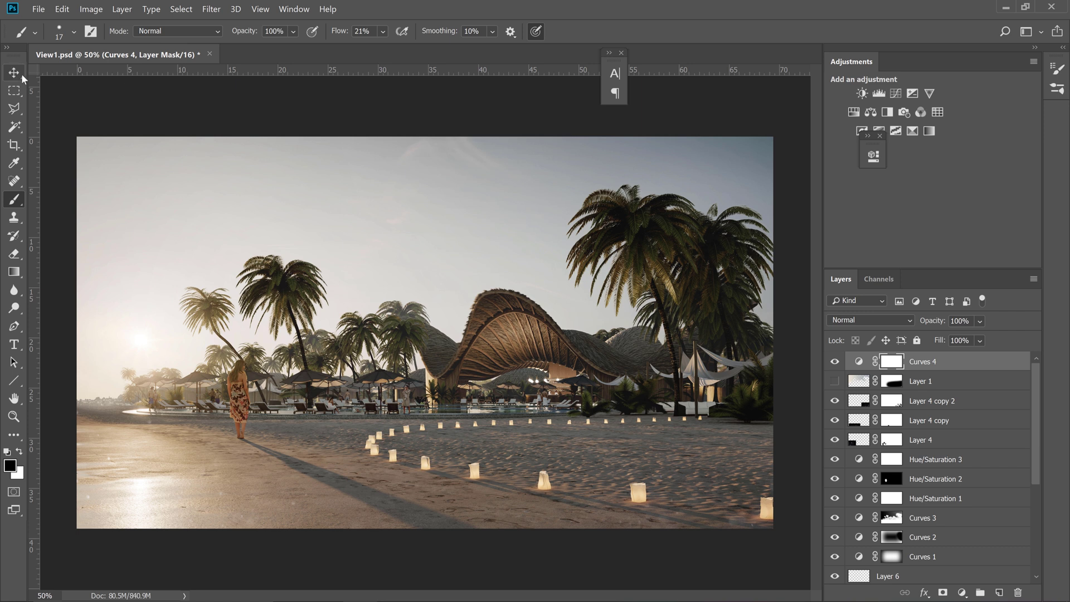
With the Move tool active, add a Crown brightness adjustment above Curves 4 and raise the brightness to about 53
{"action": "left_click", "coordinate": [15, 73]}
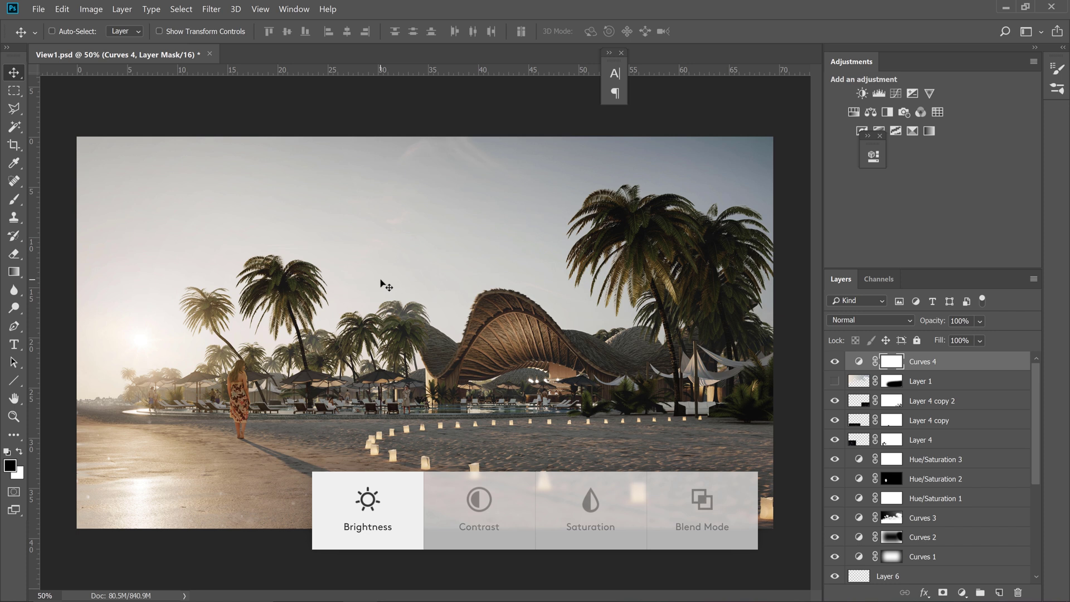
{"action": "scroll", "coordinate": [385, 285], "scroll_direction": "up", "scroll_amount": 1}
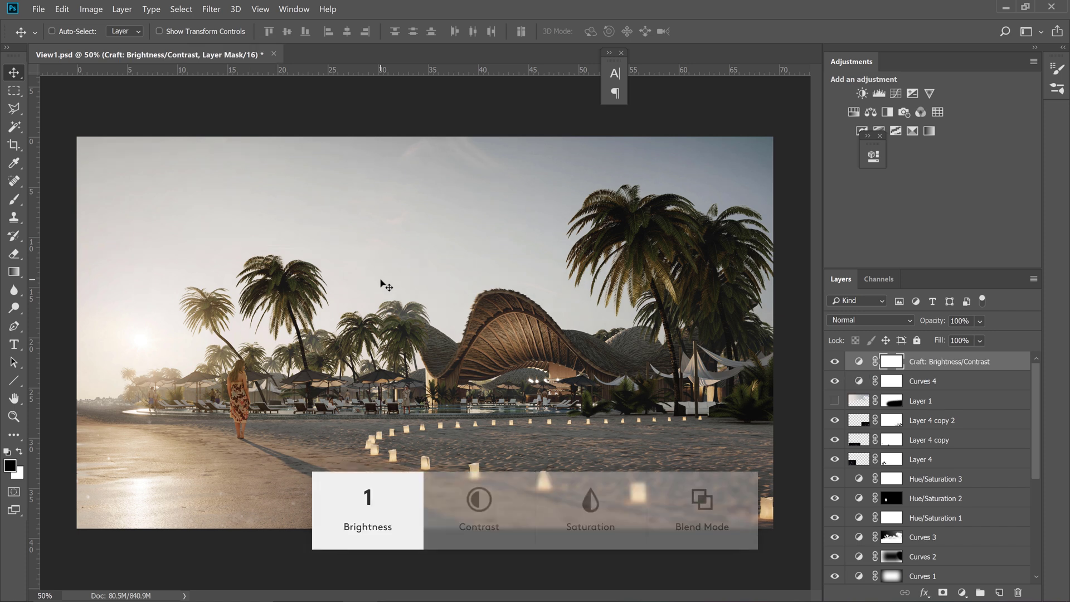
{"action": "scroll", "coordinate": [380, 280], "scroll_direction": "up", "scroll_amount": 1}
{"action": "scroll", "coordinate": [385, 285], "scroll_direction": "up", "scroll_amount": 20}
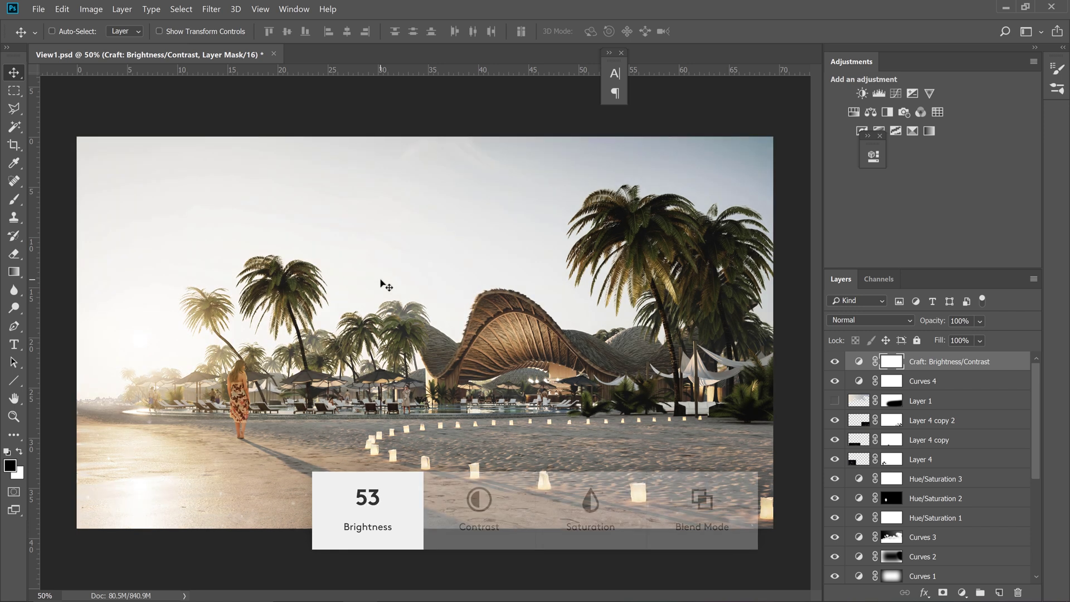
{"action": "scroll", "coordinate": [385, 286], "scroll_direction": "up", "scroll_amount": 1}
Switch the Crown to contrast and raise the Craft: Brightness/Contrast layer's contrast past 63
{"action": "key", "text": "Right"}
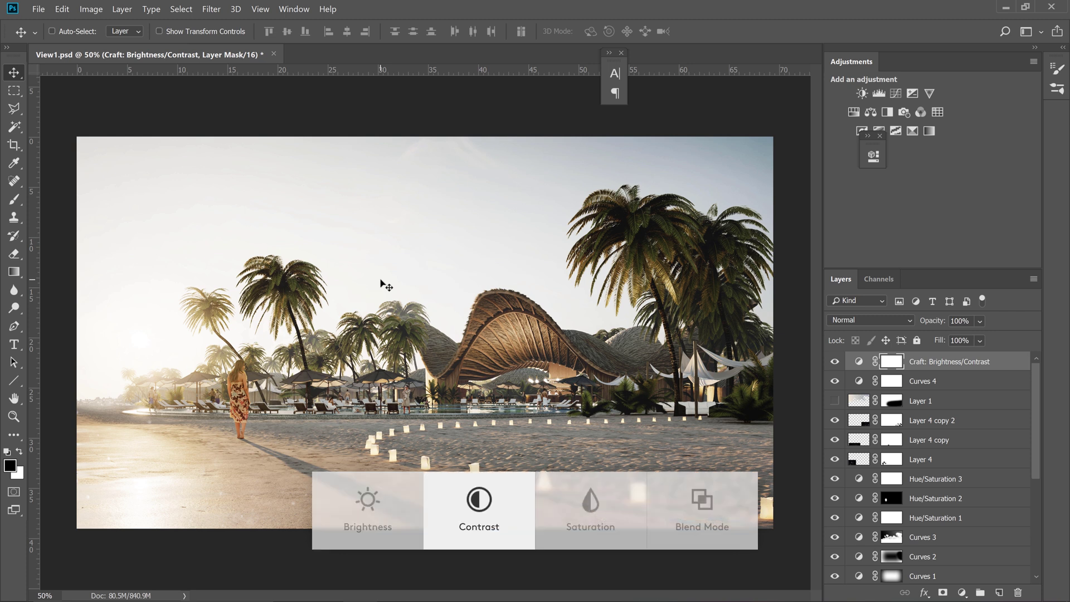
{"action": "scroll", "coordinate": [385, 285], "scroll_direction": "up", "scroll_amount": 20}
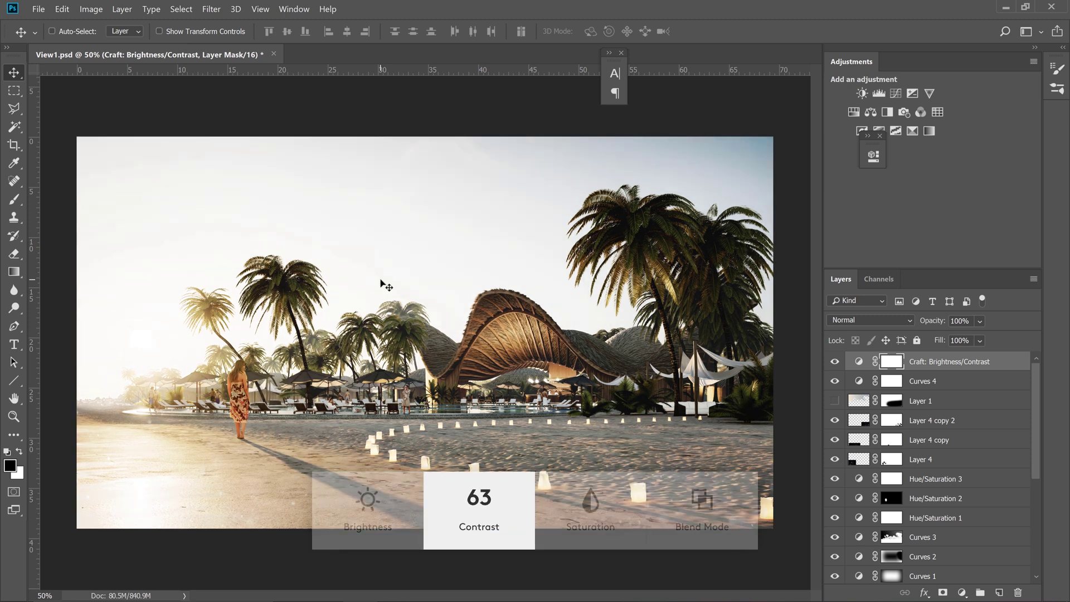
{"action": "scroll", "coordinate": [386, 285], "scroll_direction": "up", "scroll_amount": 12}
Add a Crown saturation adjustment above Craft: Brightness/Contrast, lower the saturation to about -84 and raise it back up
{"action": "key", "text": "Right"}
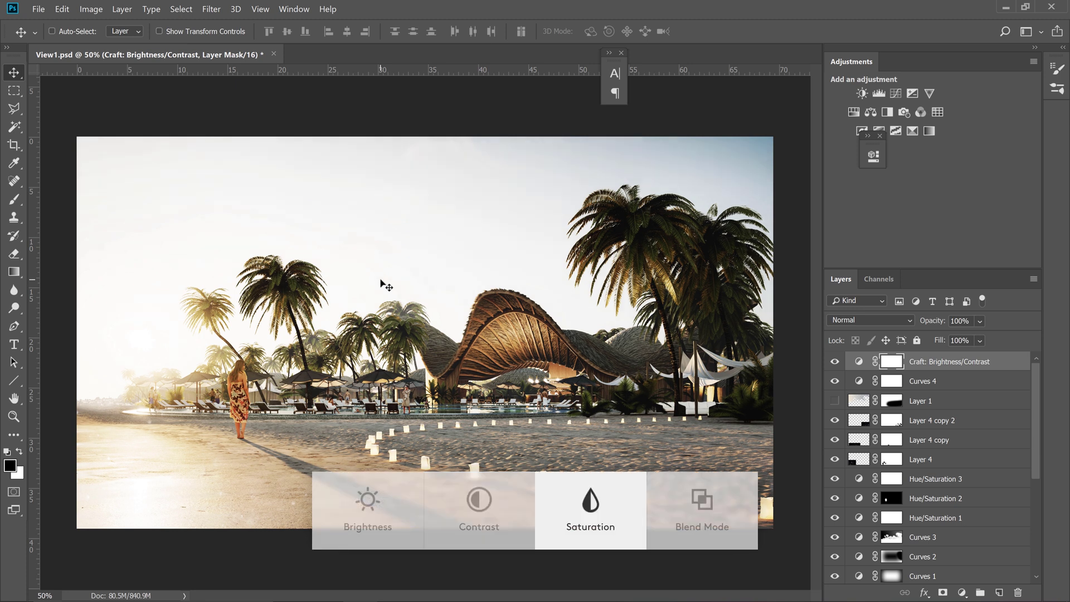
{"action": "scroll", "coordinate": [386, 285], "scroll_direction": "down", "scroll_amount": 20}
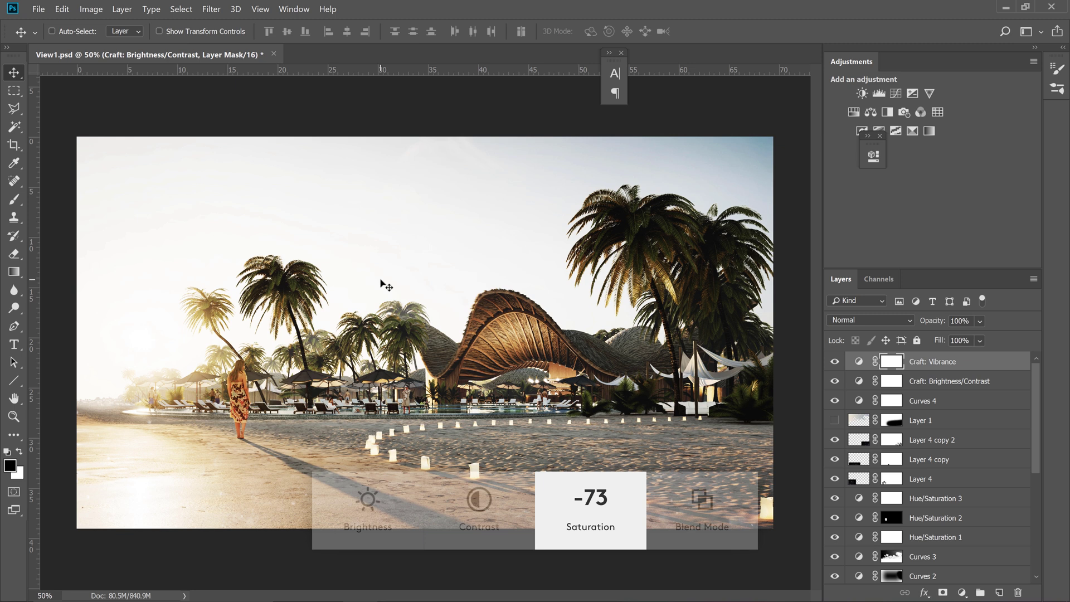
{"action": "scroll", "coordinate": [386, 285], "scroll_direction": "down", "scroll_amount": 11}
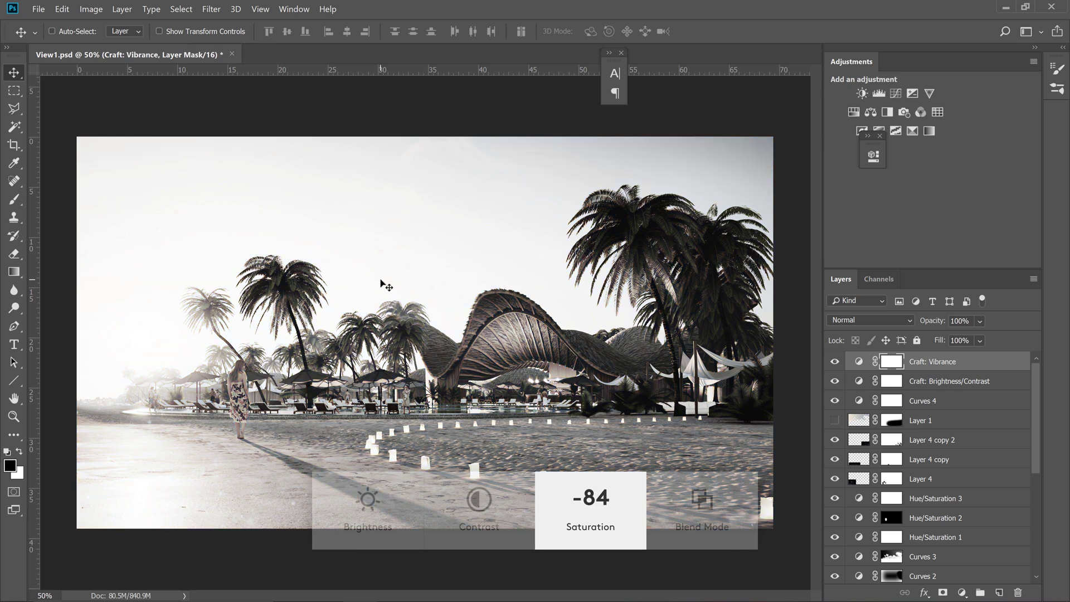
{"action": "scroll", "coordinate": [381, 281], "scroll_direction": "up", "scroll_amount": 20}
Try the Luminosity blend mode on the Craft: Vibrance layer and set its saturation to about 16
{"action": "key", "text": "Right"}
{"action": "key", "text": "shift+minus"}
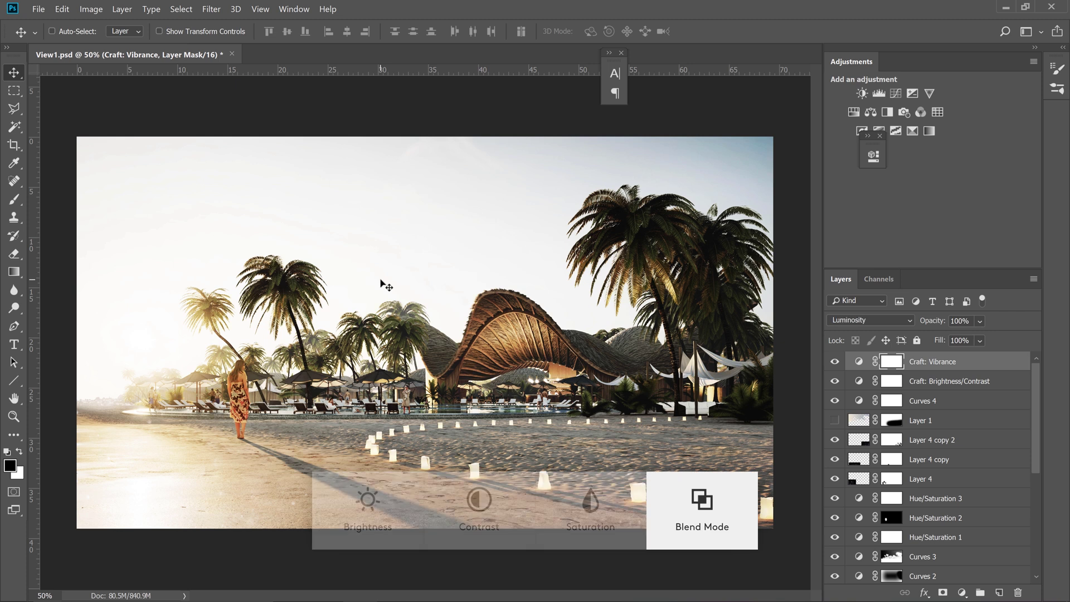
{"action": "key", "text": "Right"}
{"action": "key", "text": "Right"}
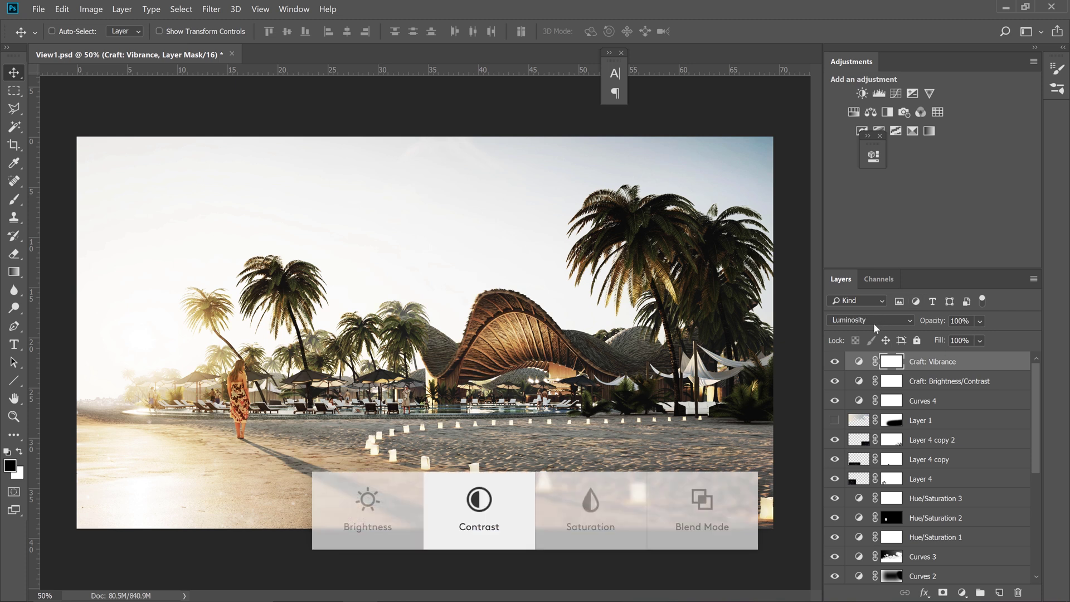
{"action": "key", "text": "Right"}
{"action": "scroll", "coordinate": [874, 323], "scroll_direction": "up", "scroll_amount": 16}
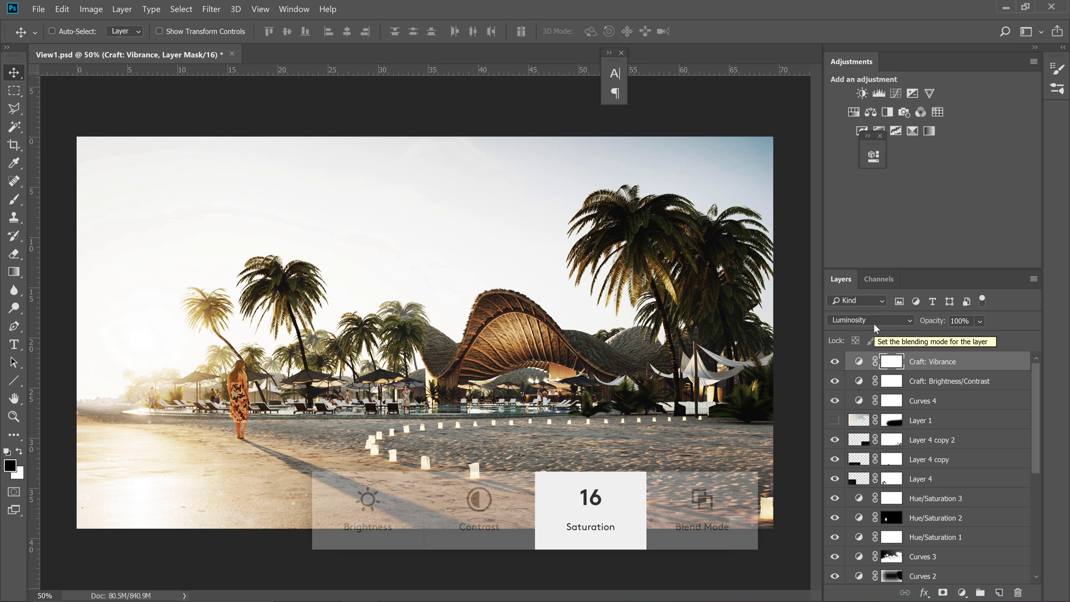
Return the Craft: Vibrance layer to Normal blend mode and raise the Craft: Brightness/Contrast layer's brightness with the Crown
{"action": "key", "text": "Right"}
{"action": "key", "text": "Right"}
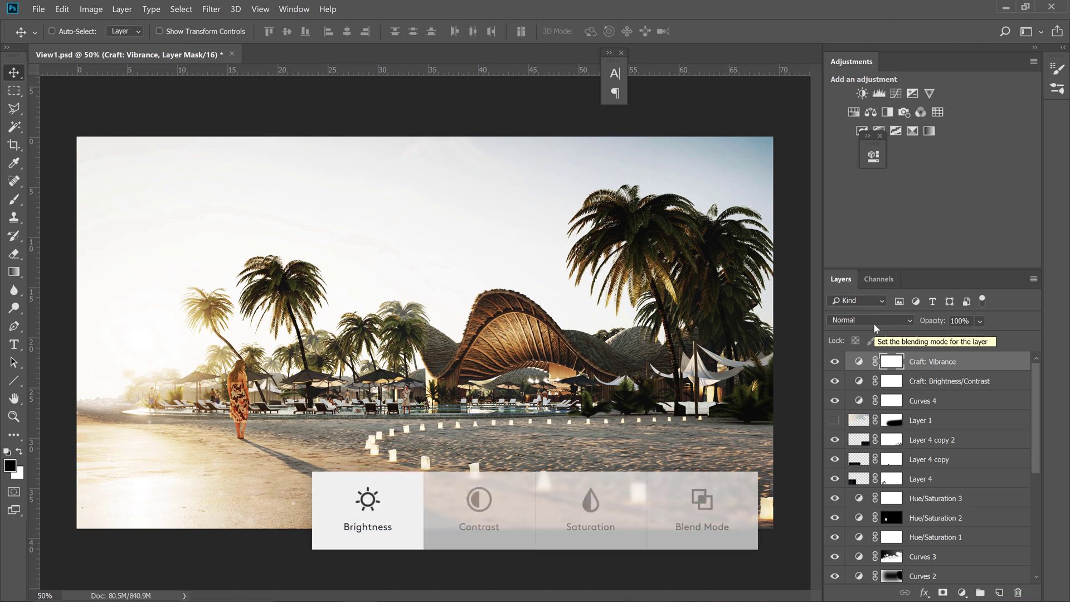
{"action": "scroll", "coordinate": [874, 323], "scroll_direction": "up", "scroll_amount": 20}
{"action": "key", "text": "Right"}
{"action": "key", "text": "Right"}
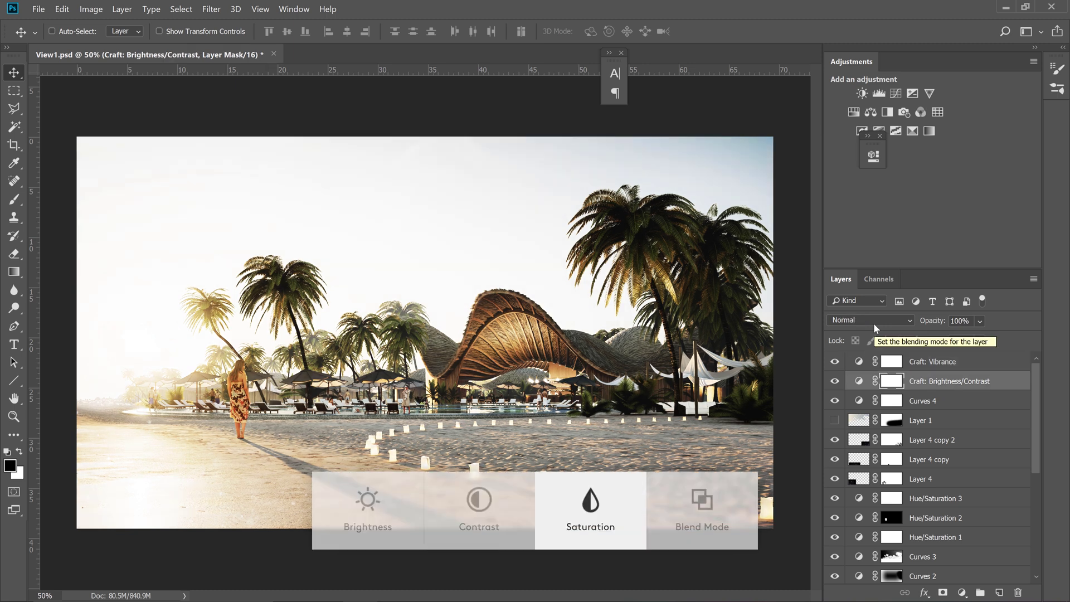
Use the Crown to preview the Dissolve, Linear Burn and Normal blend modes on the Craft: Brightness/Contrast layer
{"action": "scroll", "coordinate": [874, 328], "scroll_direction": "down", "scroll_amount": 1}
{"action": "scroll", "coordinate": [866, 323], "scroll_direction": "down", "scroll_amount": 1}
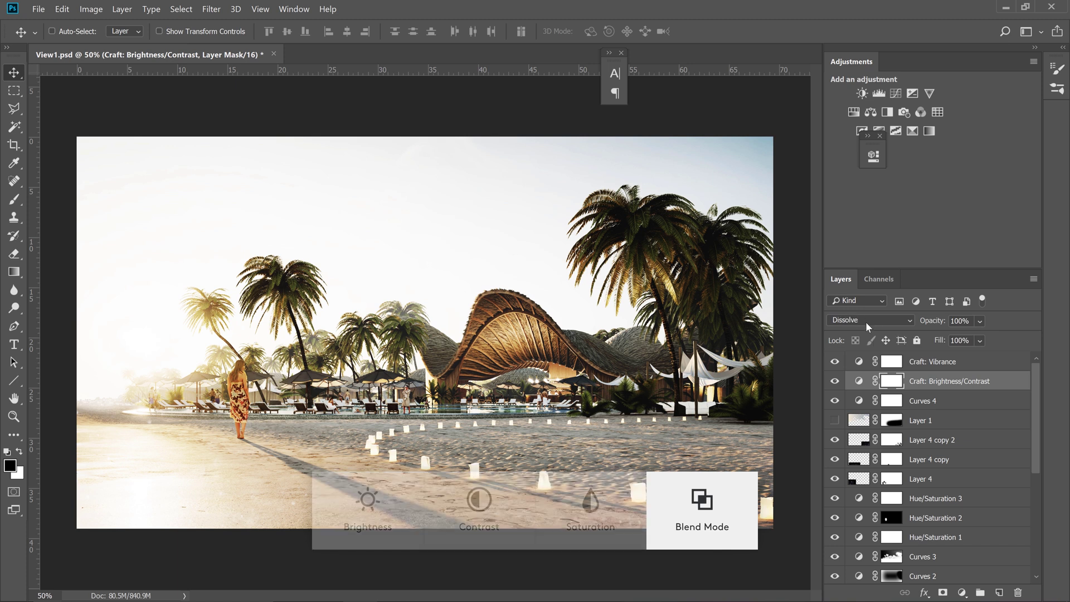
{"action": "scroll", "coordinate": [866, 323], "scroll_direction": "down", "scroll_amount": 3}
{"action": "scroll", "coordinate": [866, 323], "scroll_direction": "up", "scroll_amount": 3}
{"action": "scroll", "coordinate": [865, 322], "scroll_direction": "down", "scroll_amount": 1}
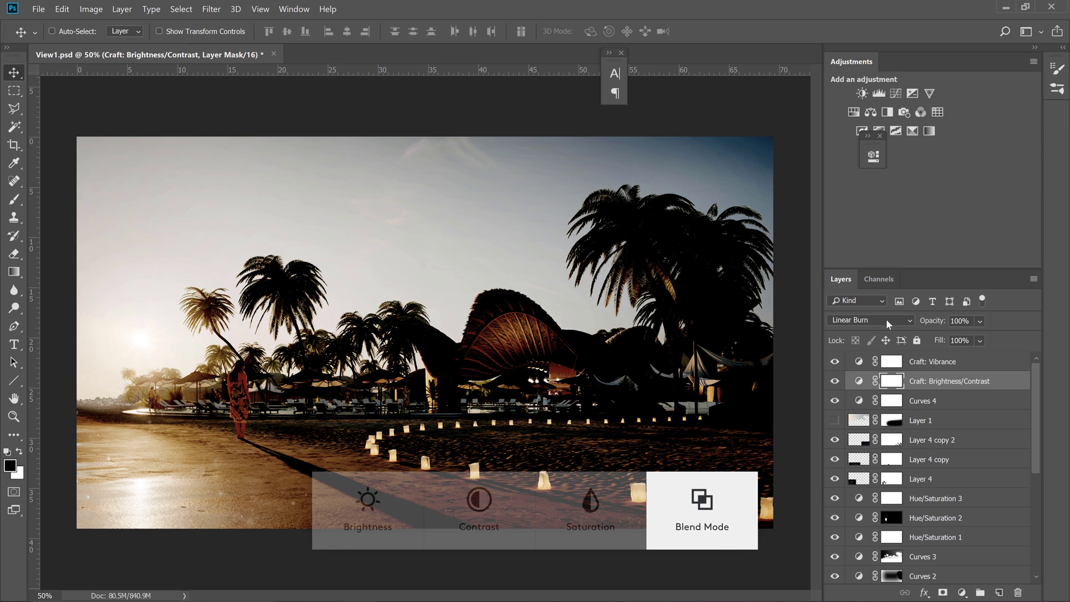
{"action": "scroll", "coordinate": [886, 319], "scroll_direction": "up", "scroll_amount": 5}
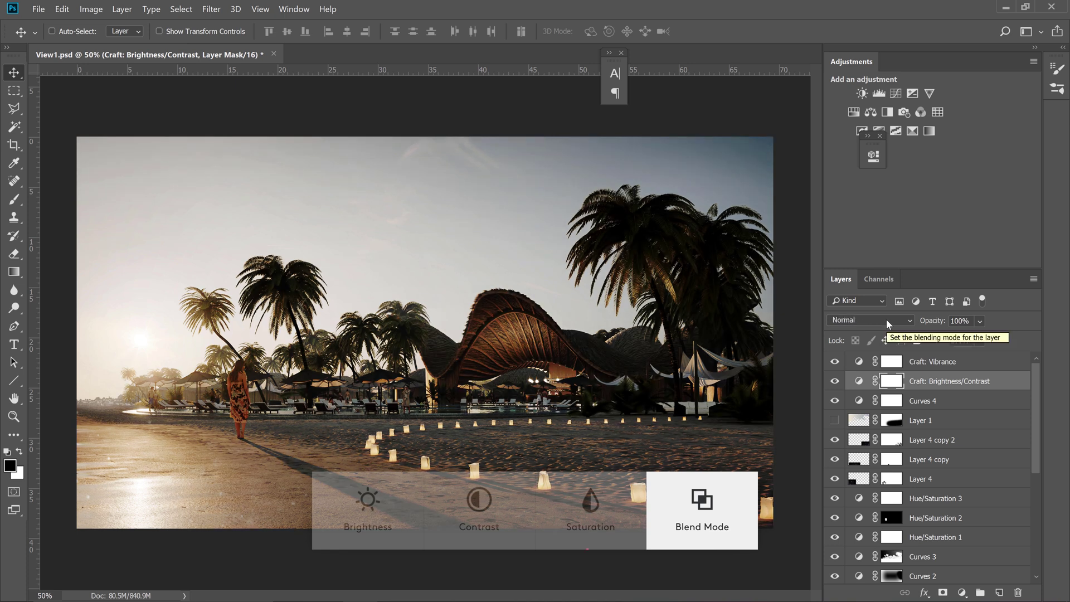
{"action": "scroll", "coordinate": [886, 319], "scroll_direction": "down", "scroll_amount": 5}
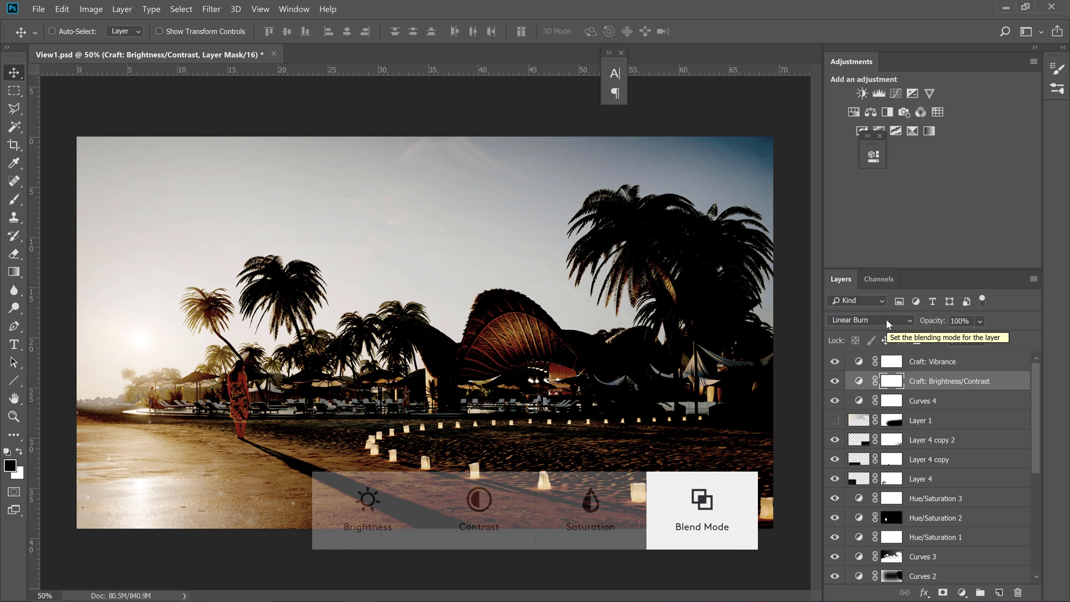
{"action": "scroll", "coordinate": [885, 318], "scroll_direction": "up", "scroll_amount": 5}
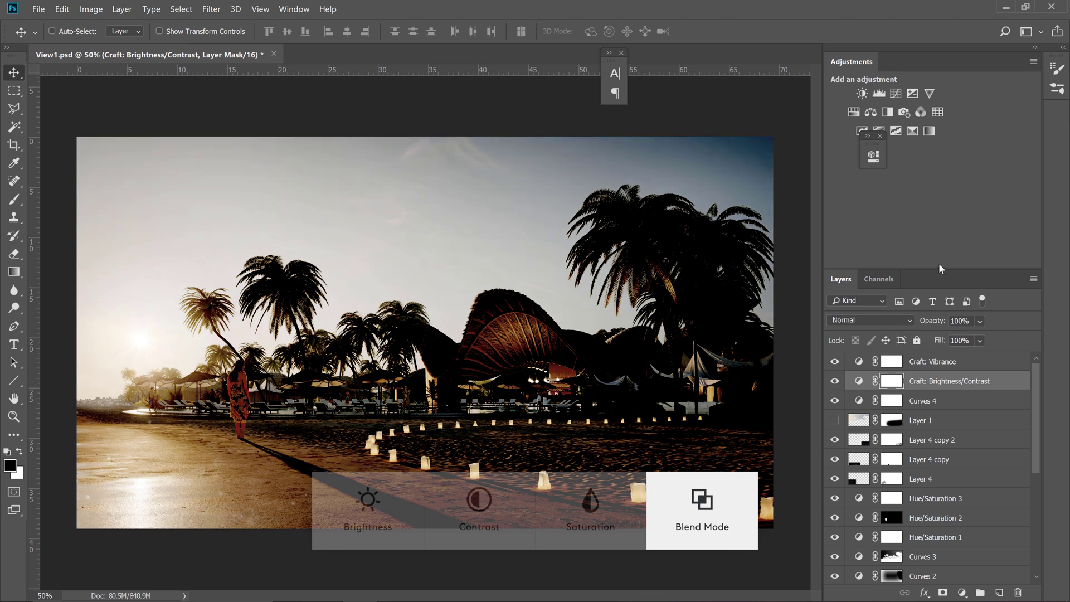
Cycle the Craft: Brightness/Contrast layer through further blend modes, from Linear Dodge (Add) through Hard Light and Pin Light to Difference
{"action": "key", "text": "shift+plus"}
{"action": "key", "text": "shift+plus"}
{"action": "key", "text": "shift+plus"}
{"action": "key", "text": "shift+plus"}
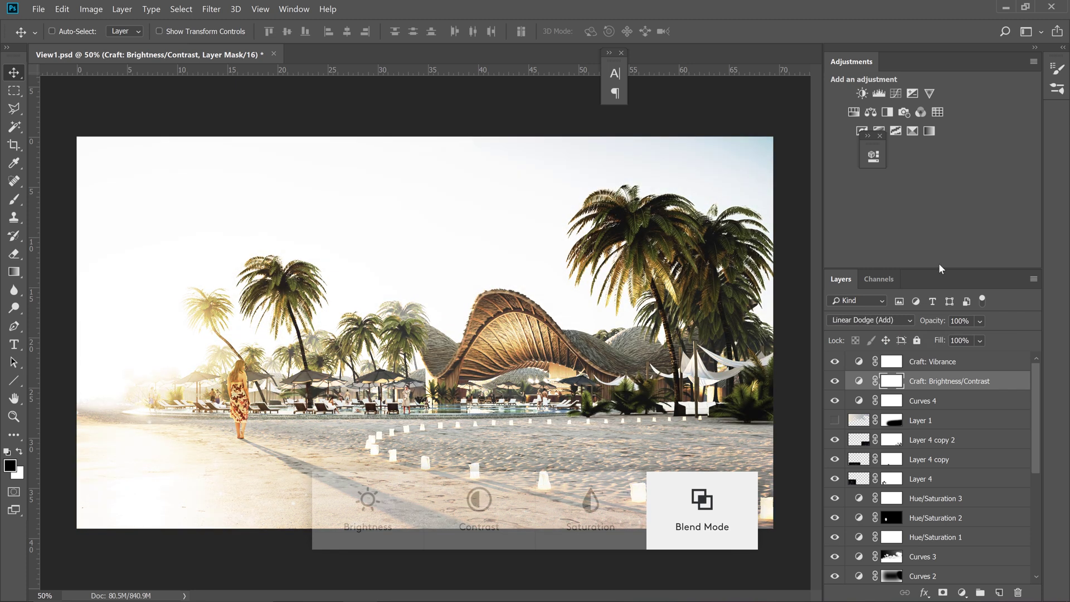
{"action": "key", "text": "Down"}
{"action": "key", "text": "Down"}
{"action": "key", "text": "Down"}
{"action": "key", "text": "Down"}
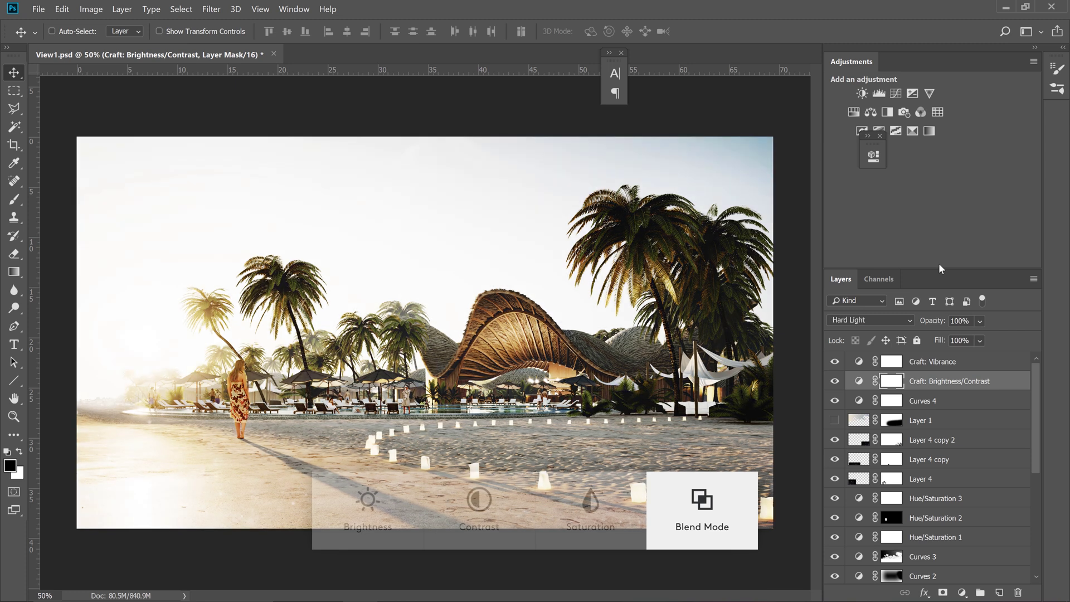
{"action": "key", "text": "Down"}
{"action": "key", "text": "Down"}
{"action": "key", "text": "Down"}
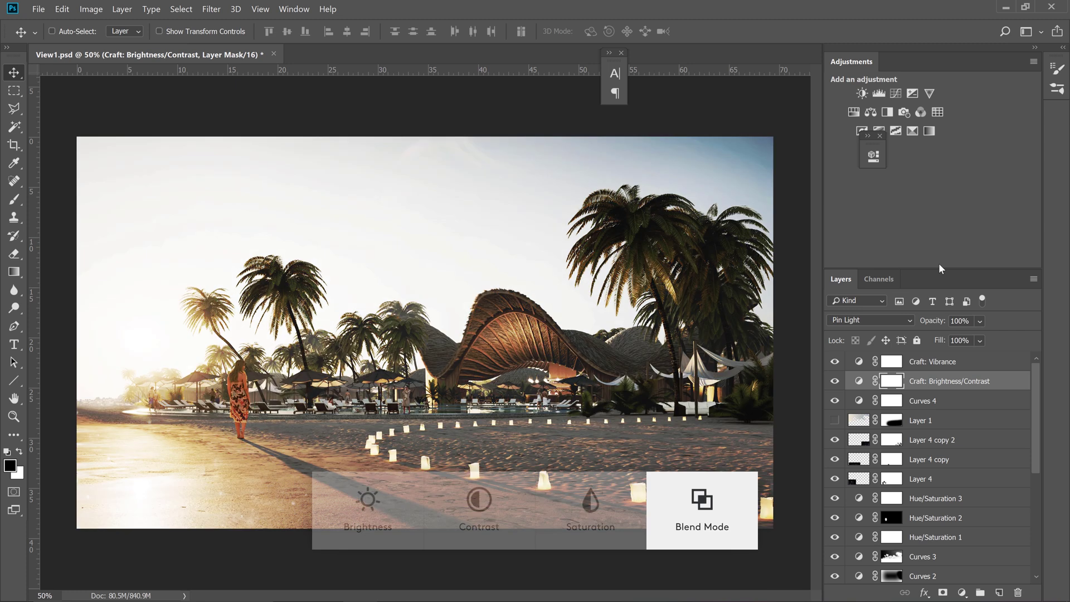
{"action": "key", "text": "Down"}
{"action": "key", "text": "Down"}
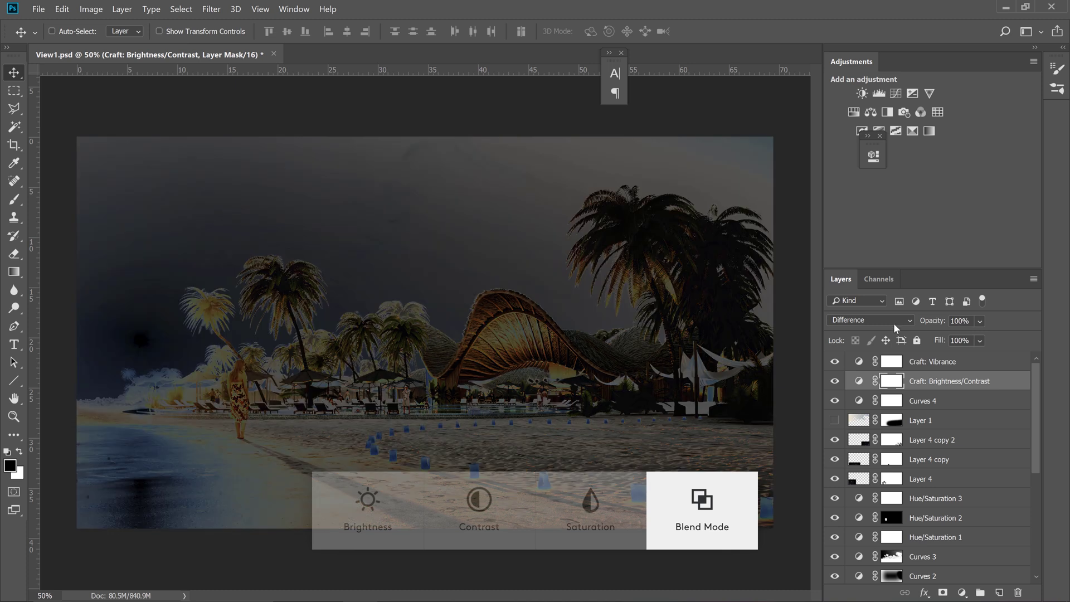
Set the blend mode of both the Craft: Brightness/Contrast and Craft: Vibrance layers to Normal
{"action": "left_click", "coordinate": [894, 323]}
{"action": "left_click", "coordinate": [875, 7]}
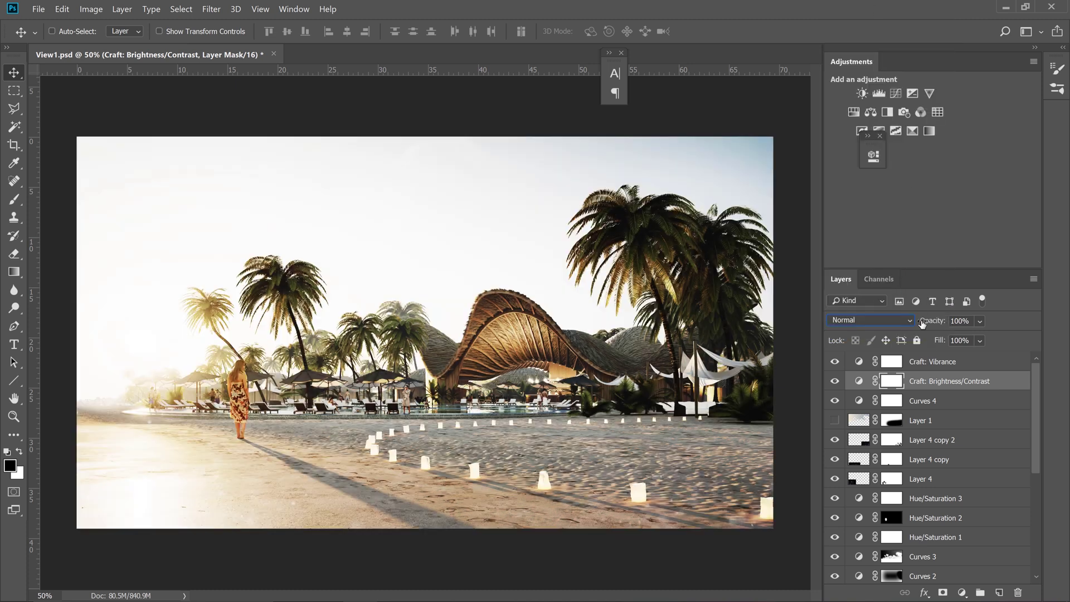
{"action": "left_click", "coordinate": [926, 361]}
{"action": "left_click", "coordinate": [884, 319]}
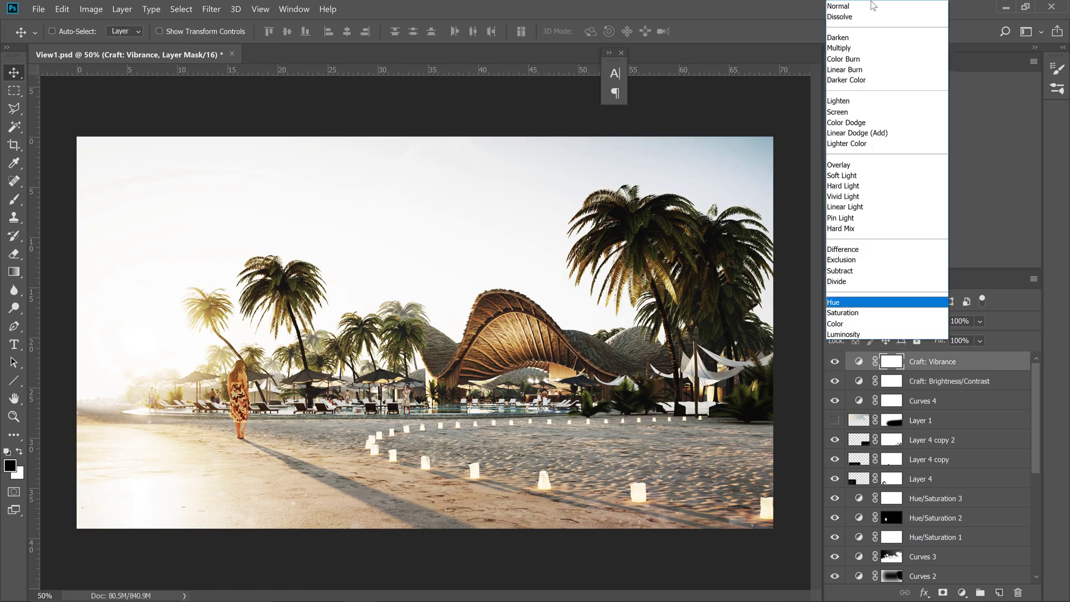
{"action": "left_click", "coordinate": [873, 7]}
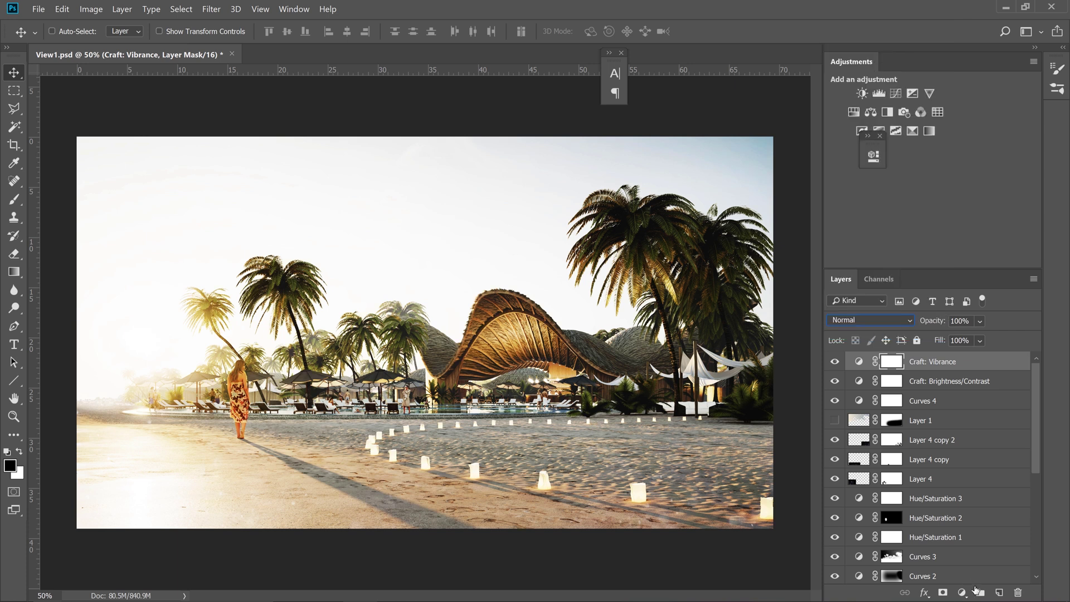
Create two new empty layers above the Craft: Vibrance layer
{"action": "left_click", "coordinate": [998, 592]}
{"action": "left_click", "coordinate": [999, 592]}
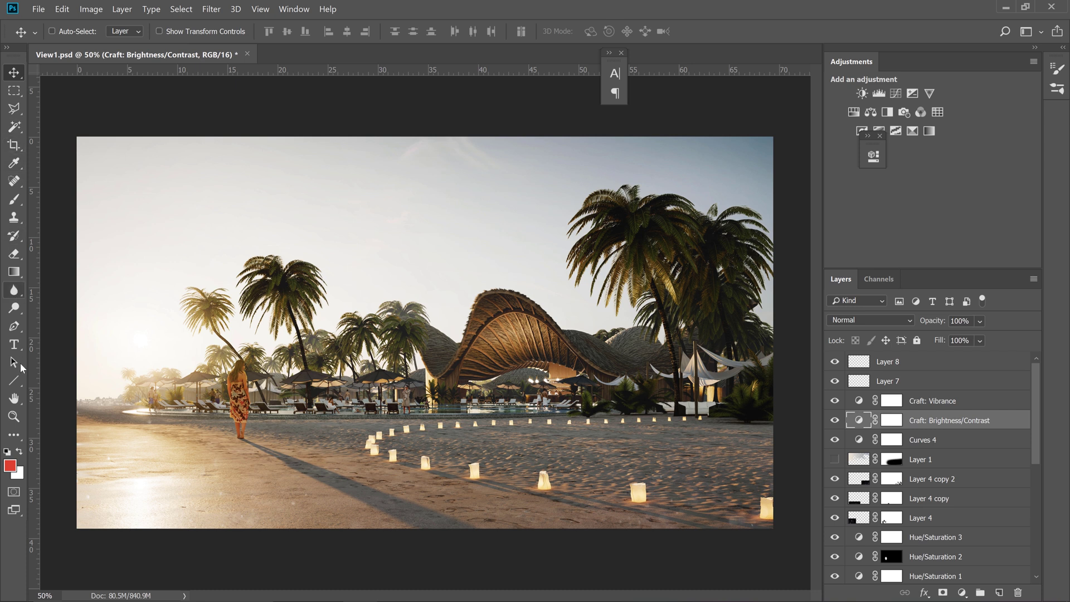
Add a text box in the sky above the pavilion containing the word Test in Bebas Neue
{"action": "left_click", "coordinate": [14, 344]}
{"action": "left_click_drag", "start_coordinate": [375, 173], "coordinate": [599, 305]}
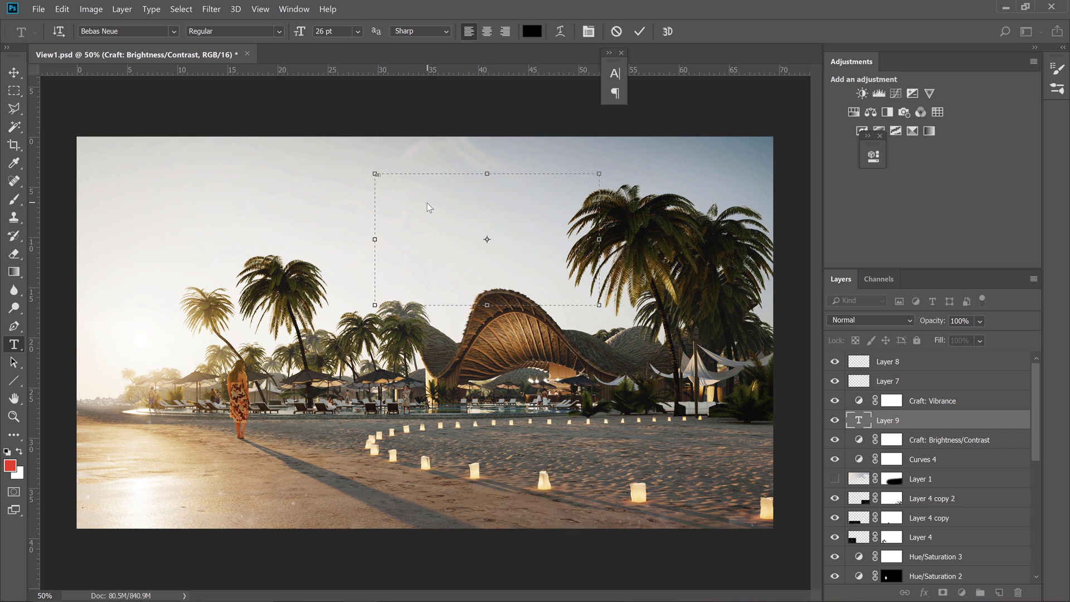
Enlarge all of the Test text to 276 pt and commit the text edit
{"action": "key", "text": "ctrl+a"}
{"action": "key", "text": "ctrl+shift+period"}
{"action": "key", "text": "ctrl+shift+period"}
{"action": "key", "text": "ctrl+shift+period"}
{"action": "key", "text": "ctrl+shift+period"}
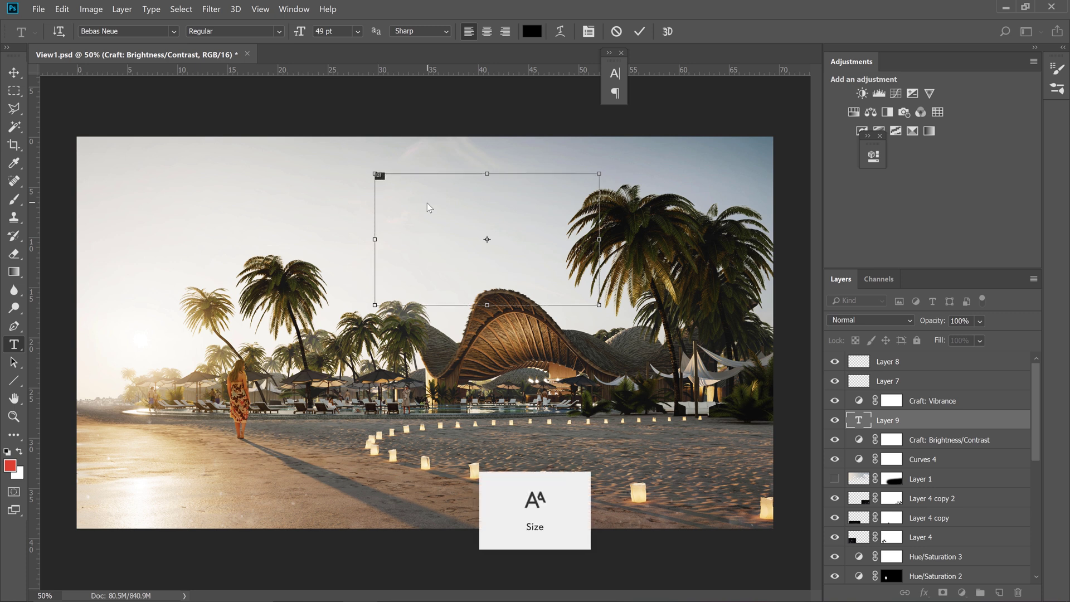
{"action": "key", "text": "ctrl+shift+period"}
{"action": "key", "text": "ctrl+shift+period"}
{"action": "key", "text": "ctrl+shift+period"}
{"action": "key", "text": "ctrl+shift+period"}
{"action": "key", "text": "ctrl+shift+period"}
{"action": "key", "text": "ctrl+shift+period"}
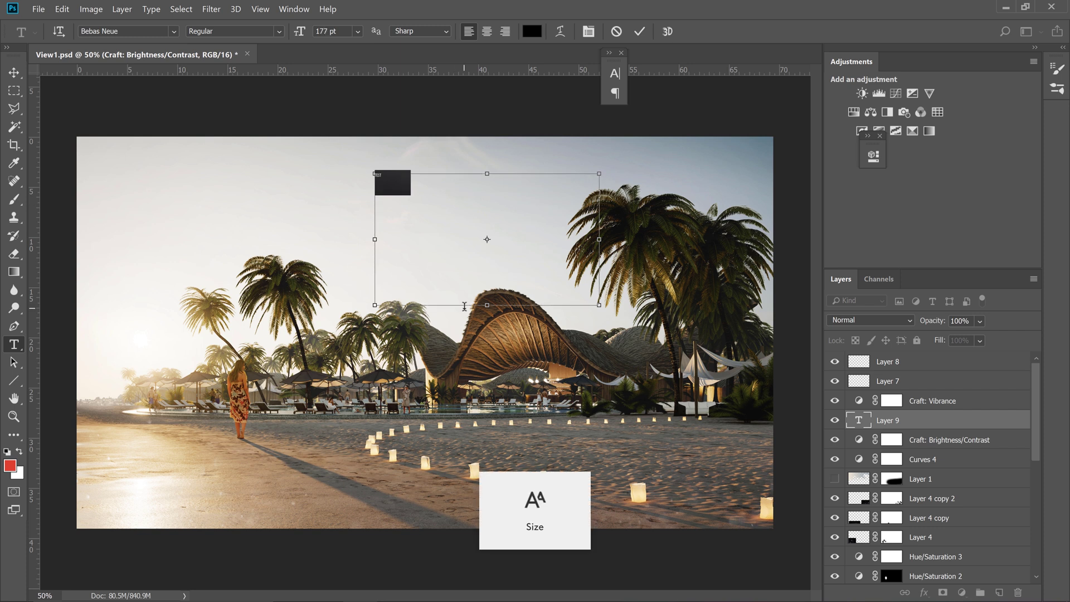
{"action": "key", "text": "ctrl+shift+period"}
{"action": "key", "text": "ctrl+shift+period"}
{"action": "key", "text": "ctrl+shift+period"}
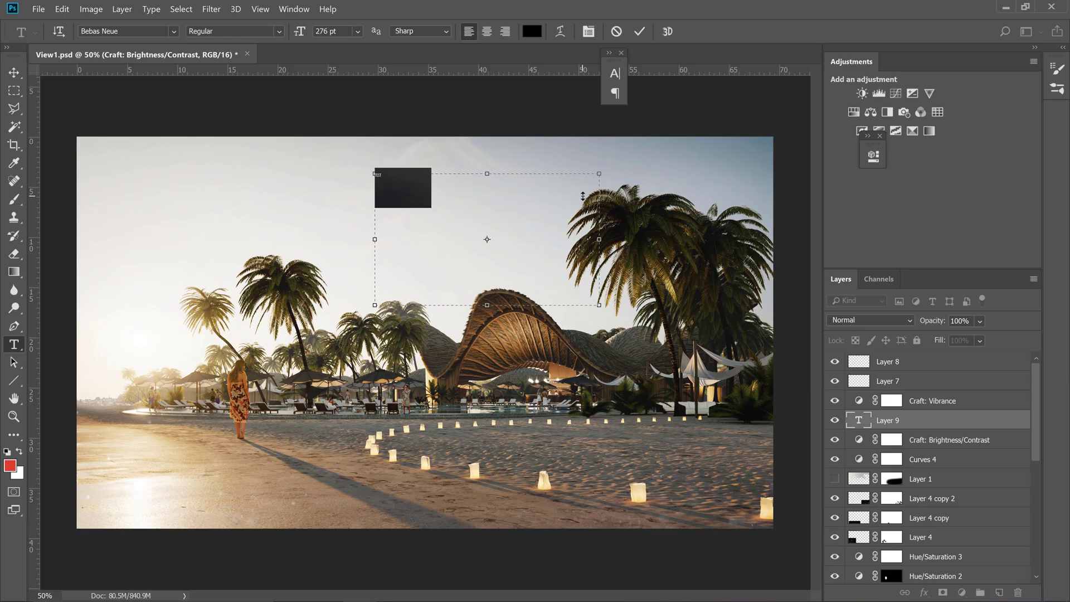
{"action": "key", "text": "ctrl+Return"}
Activate the Move tool and select the Test text layer
{"action": "key", "text": "v"}
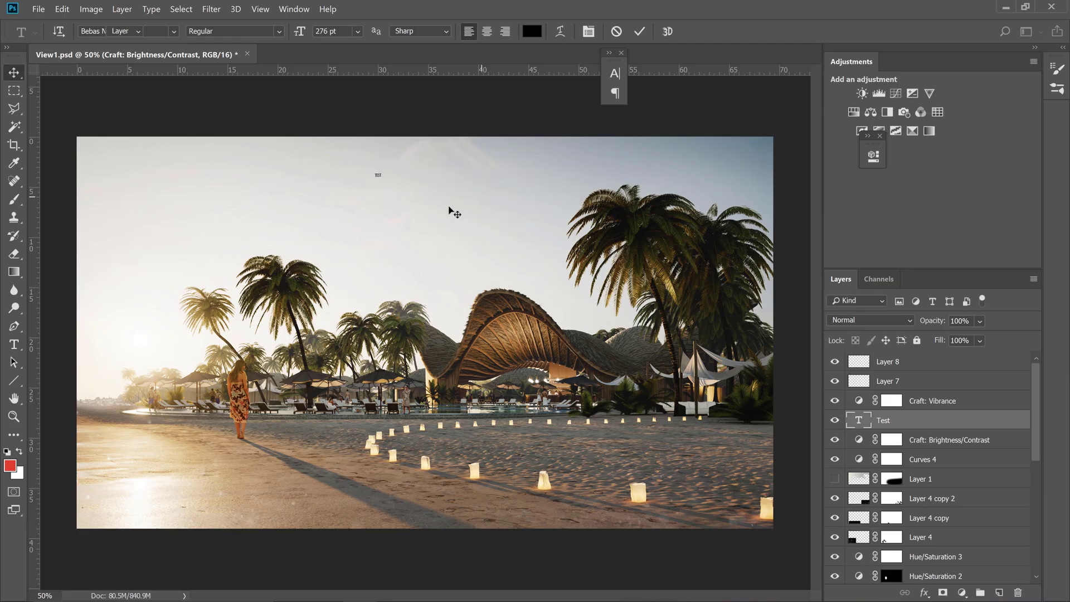
{"action": "left_click", "coordinate": [449, 207], "text": "ctrl"}
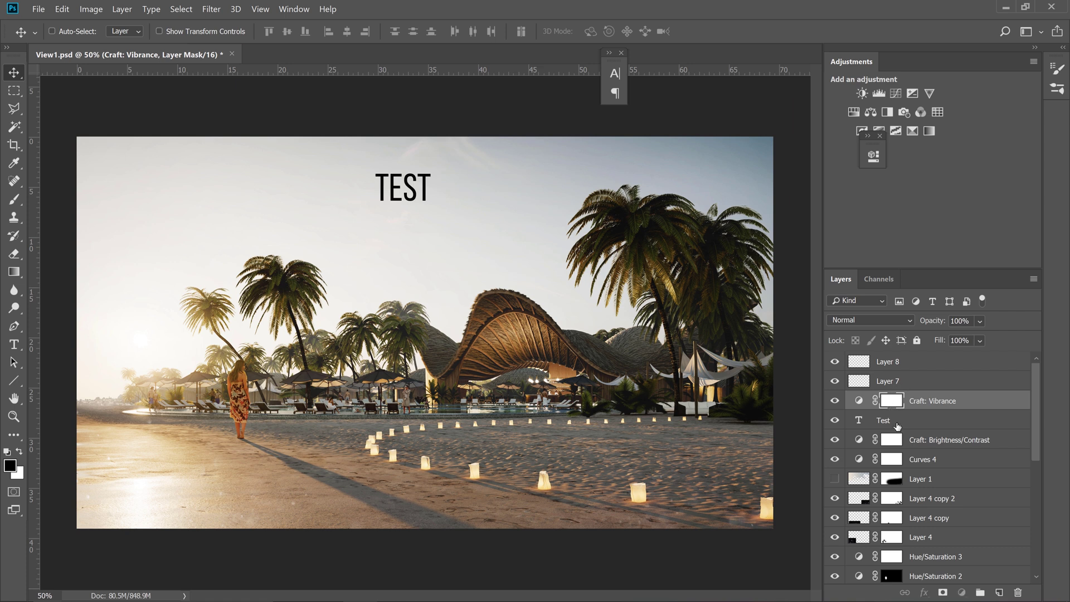
{"action": "left_click", "coordinate": [891, 421]}
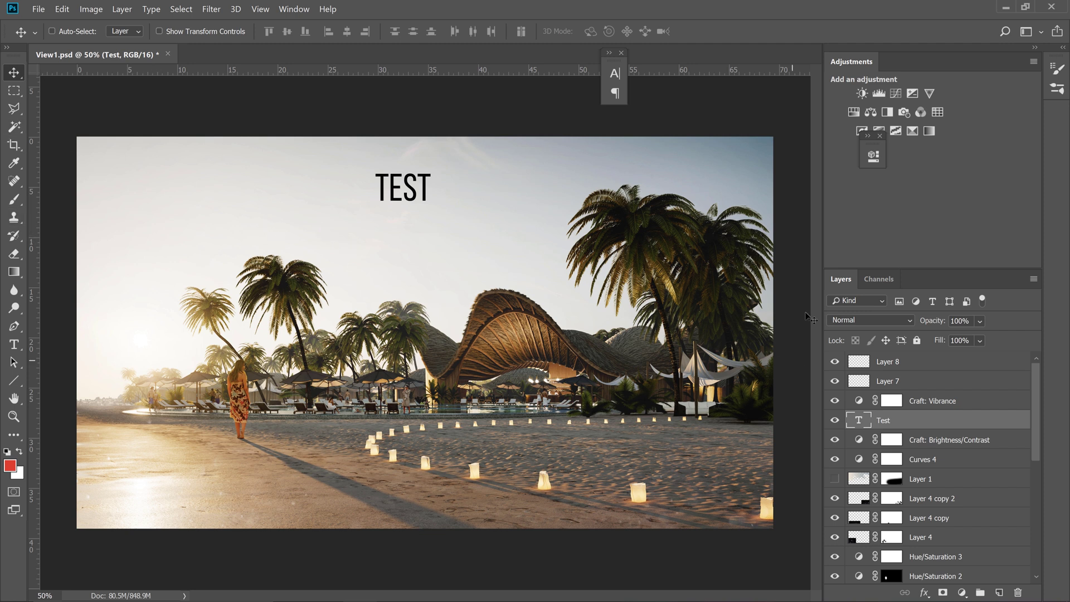
Select Layer 8 and activate the Clone Stamp and Gradient tools in turn to view their Crown options
{"action": "left_click", "coordinate": [883, 362]}
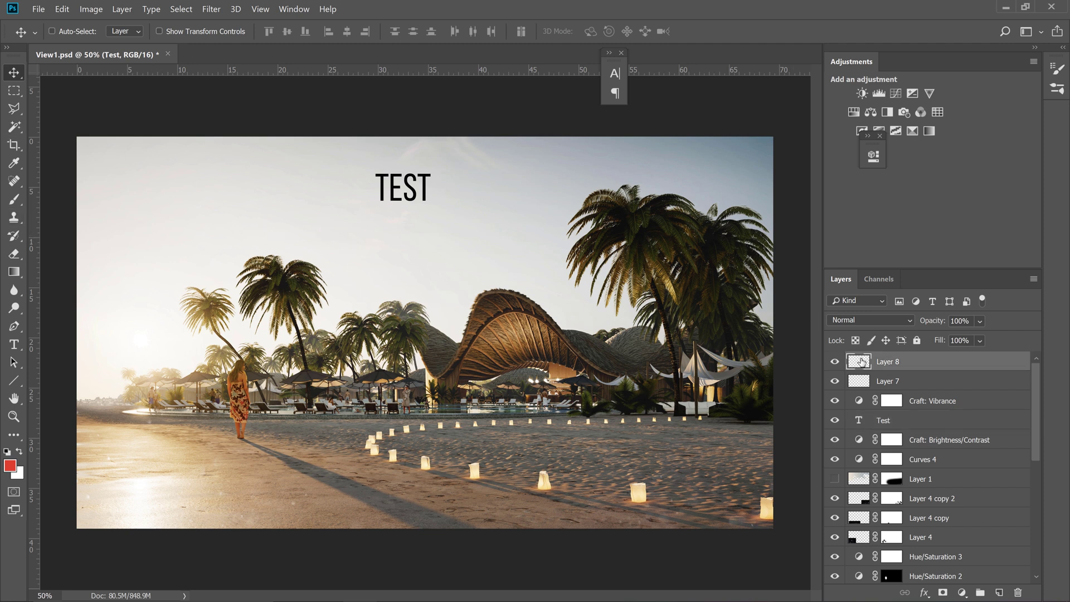
{"action": "left_click", "coordinate": [14, 219]}
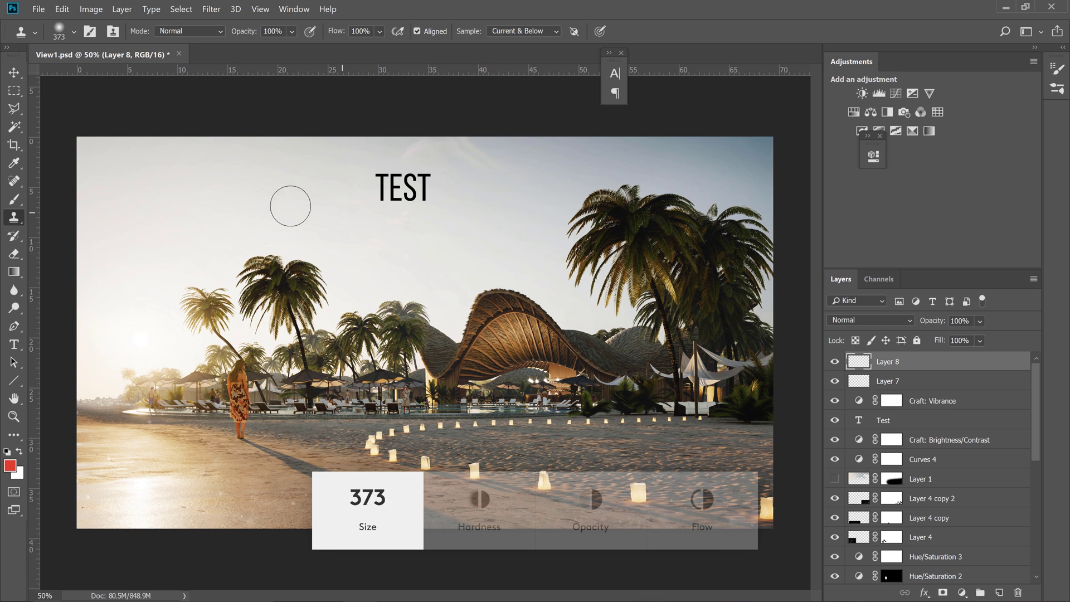
{"action": "left_click", "coordinate": [15, 273]}
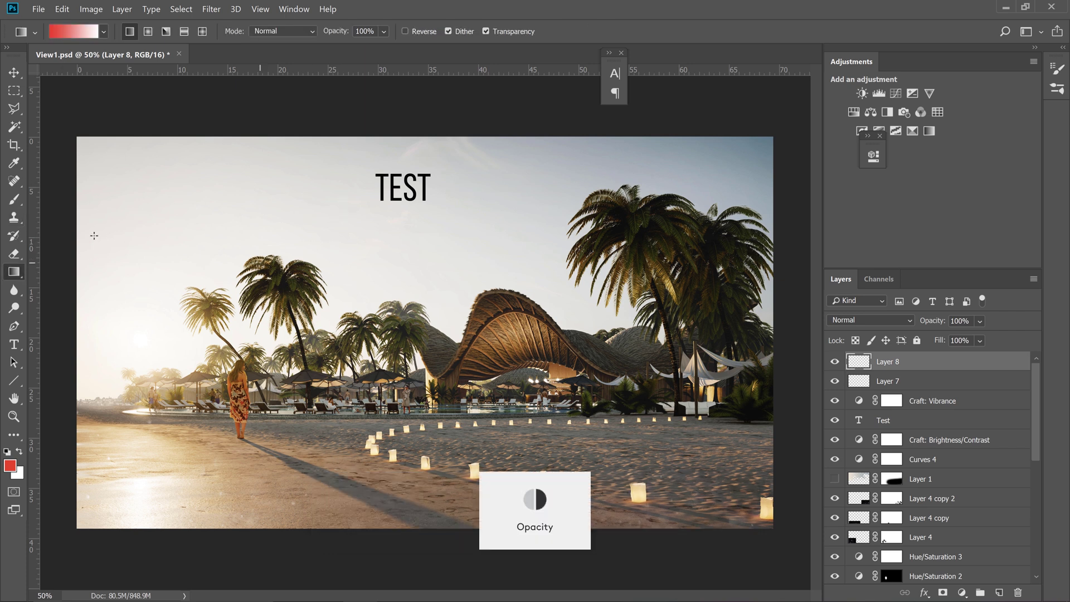
Activate the Eraser tool and increase its brush size to about 508
{"action": "left_click", "coordinate": [15, 255]}
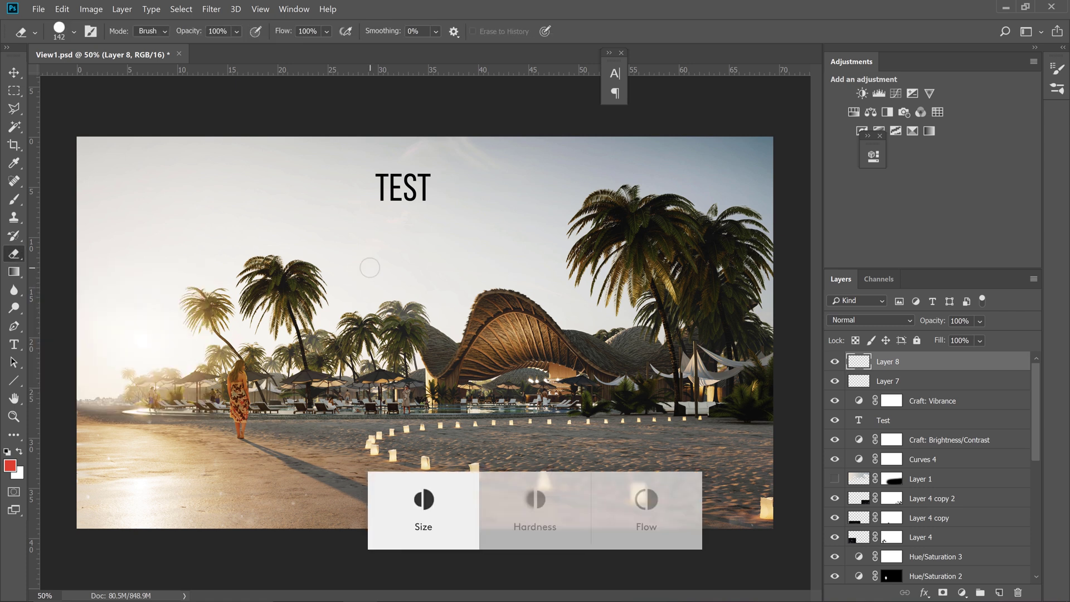
{"action": "key", "text": "bracketleft"}
{"action": "key", "text": "bracketleft"}
{"action": "key", "text": "bracketleft"}
{"action": "key", "text": "bracketleft"}
{"action": "key", "text": "bracketleft"}
{"action": "key", "text": "bracketright"}
{"action": "key", "text": "bracketright"}
{"action": "key", "text": "bracketright"}
{"action": "key", "text": "bracketright"}
{"action": "key", "text": "bracketright"}
{"action": "key", "text": "bracketright"}
{"action": "key", "text": "bracketright"}
{"action": "key", "text": "bracketright"}
{"action": "key", "text": "bracketright"}
{"action": "key", "text": "bracketright"}
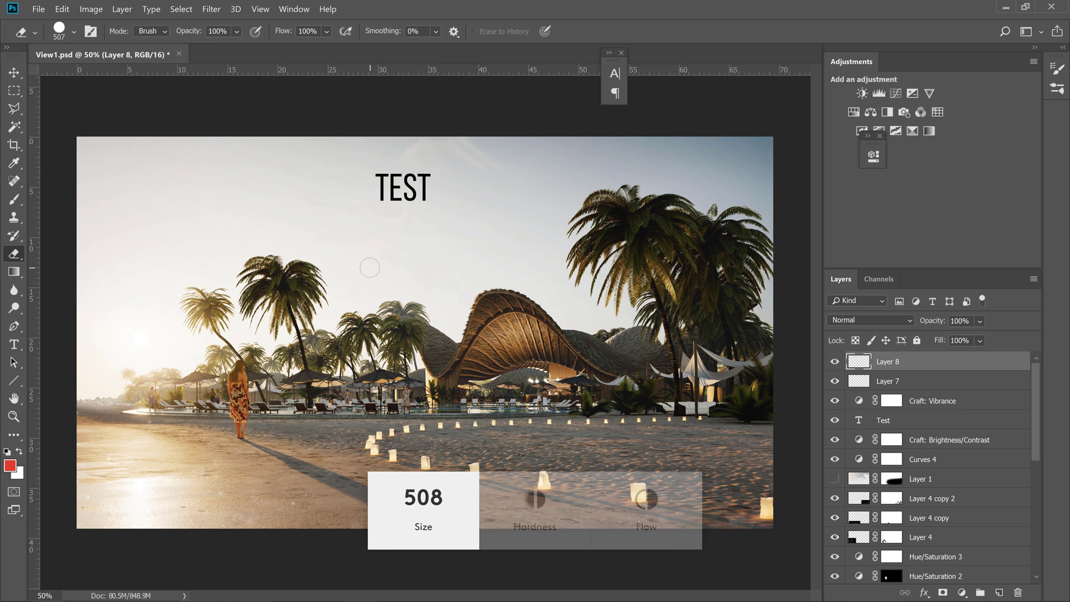
Reduce the Eraser's brush size to 331 and lower its hardness to 0
{"action": "key", "text": "bracketleft"}
{"action": "key", "text": "bracketleft"}
{"action": "key", "text": "shift+bracketleft"}
{"action": "key", "text": "shift+bracketleft"}
{"action": "key", "text": "shift+bracketleft"}
{"action": "key", "text": "shift+bracketleft"}
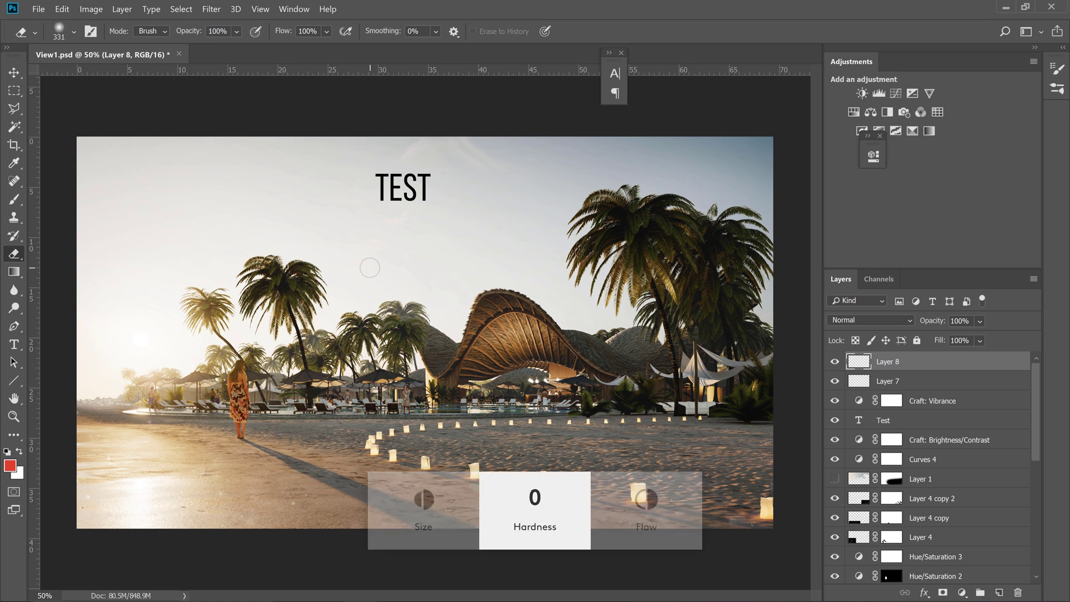
Raise the Eraser brush back to a hard edge and activate the Lasso tool
{"action": "key", "text": "shift+bracketright"}
{"action": "key", "text": "shift+bracketright"}
{"action": "key", "text": "shift+bracketright"}
{"action": "key", "text": "shift+bracketright"}
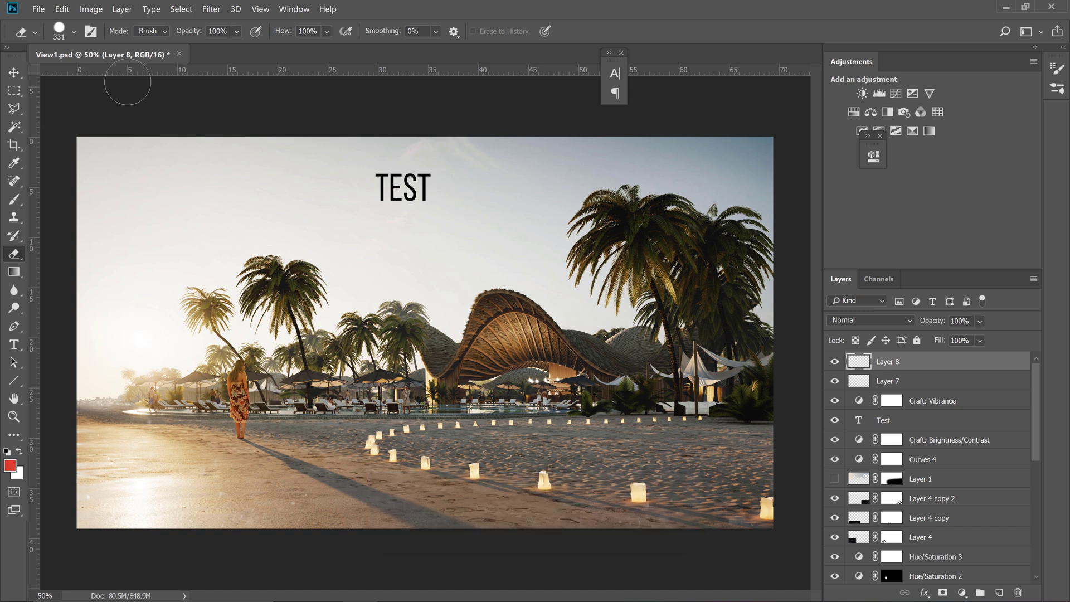
{"action": "left_click", "coordinate": [14, 108]}
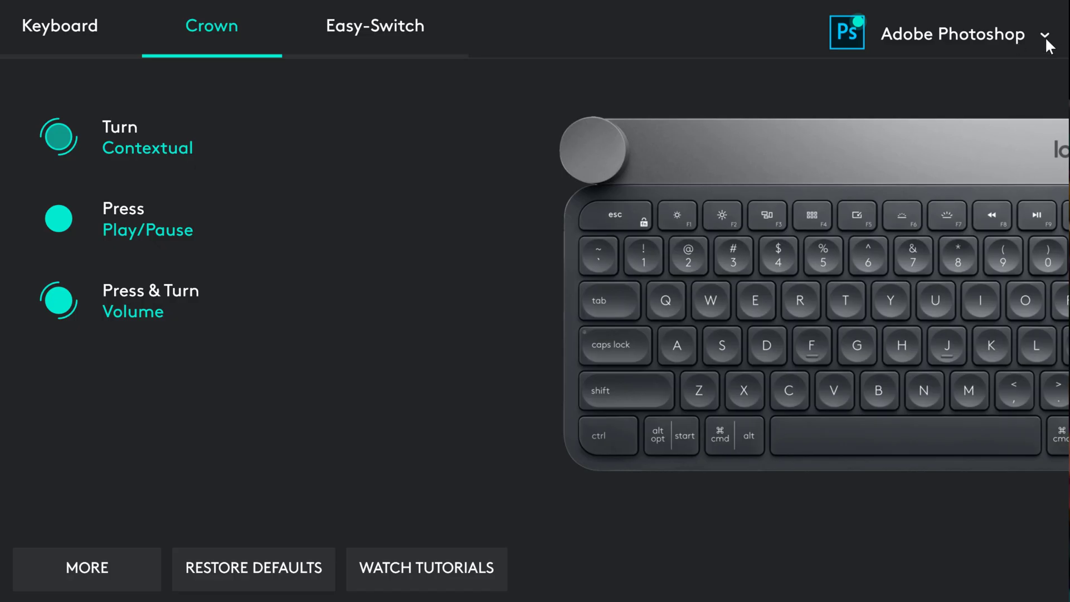
In Logitech Options, open the 3ds Max Crown profile and examine the custom keys assigned to turning right and left
{"action": "left_click", "coordinate": [1045, 38]}
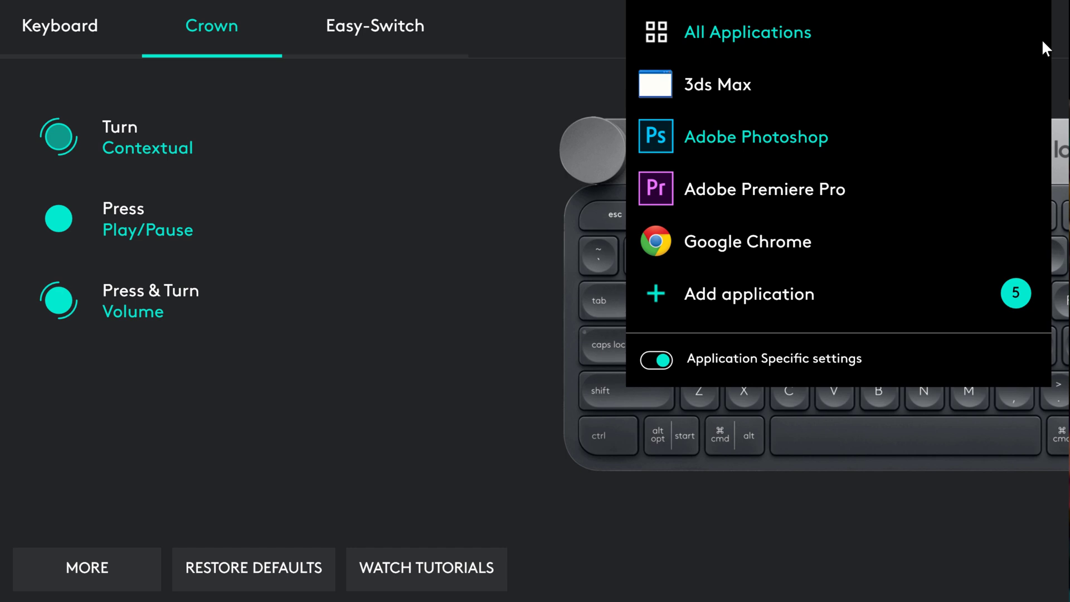
{"action": "left_click", "coordinate": [720, 94]}
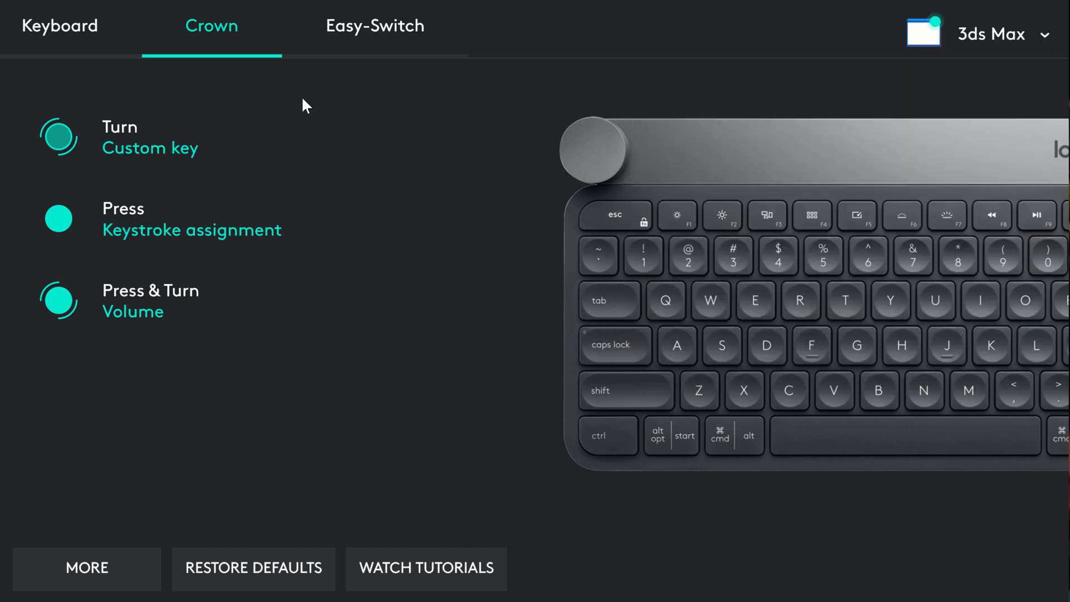
{"action": "left_click", "coordinate": [147, 145]}
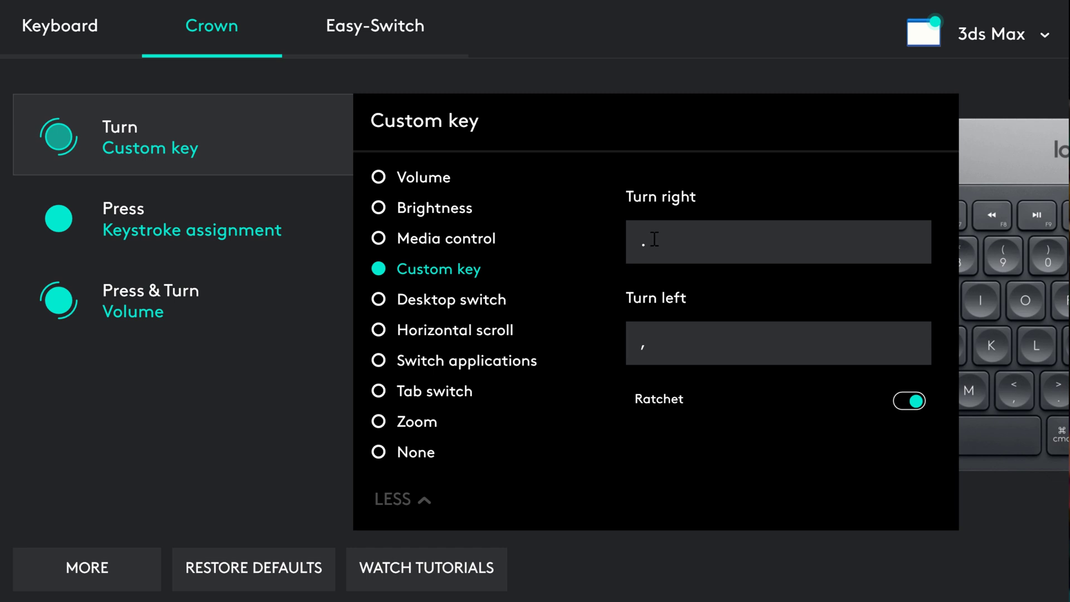
{"action": "left_click", "coordinate": [704, 357]}
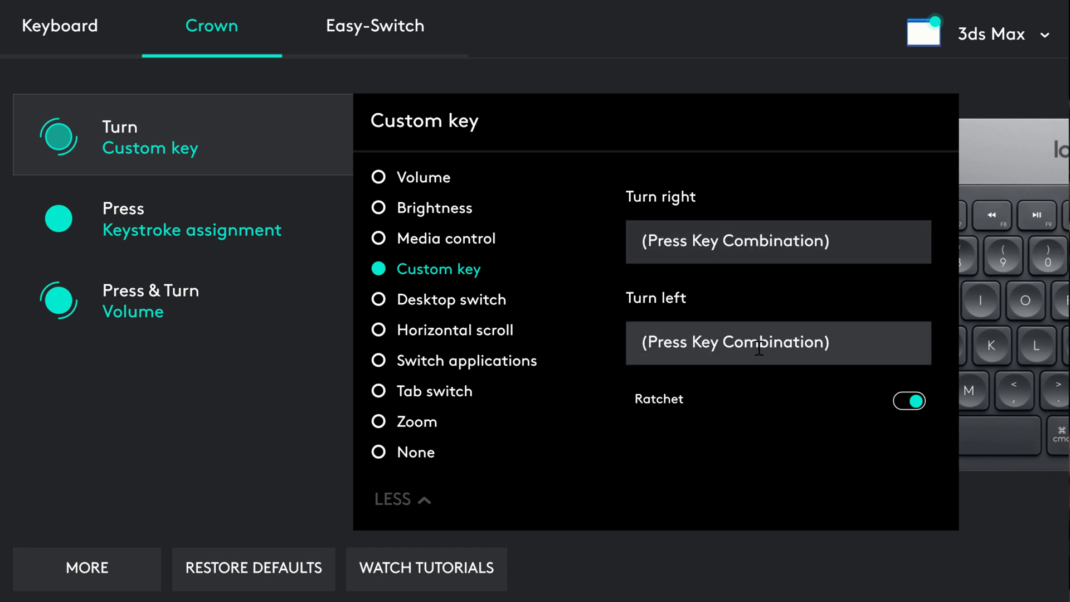
{"action": "left_click", "coordinate": [234, 387]}
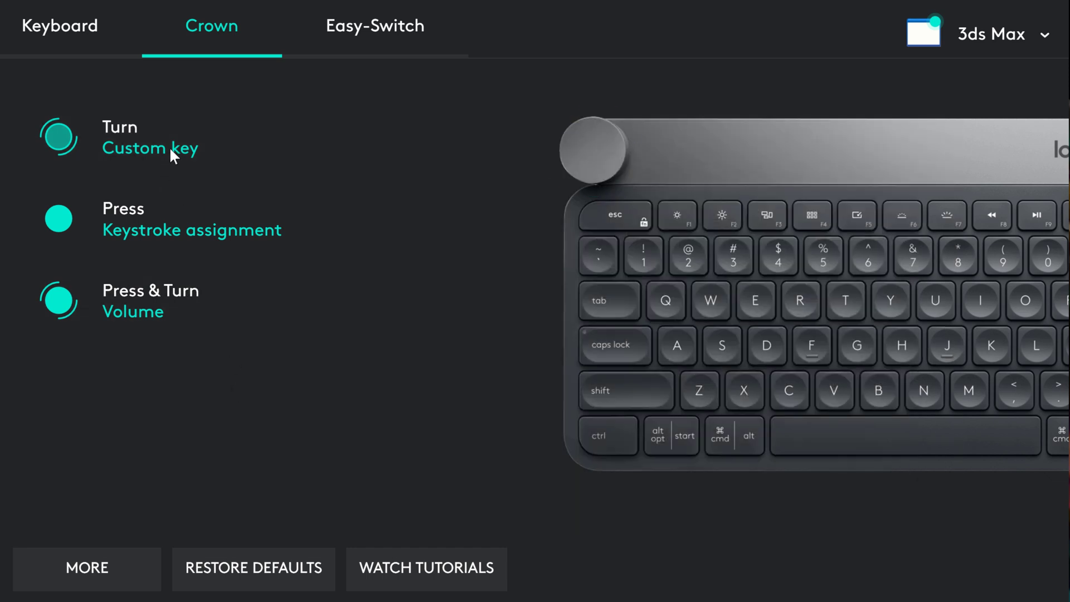
{"action": "left_click", "coordinate": [170, 146]}
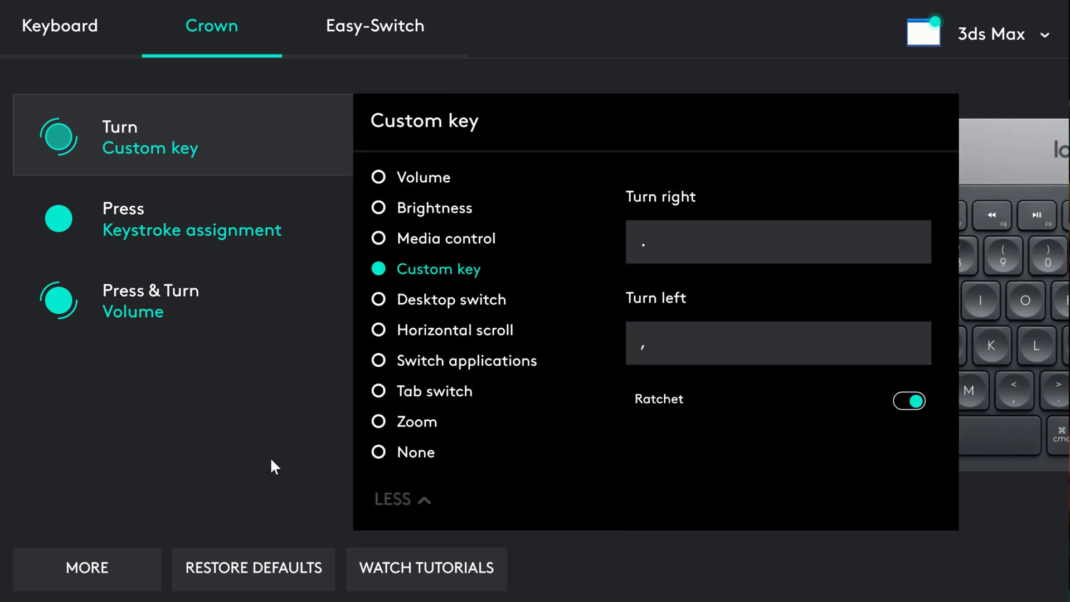
{"action": "key", "text": "Escape"}
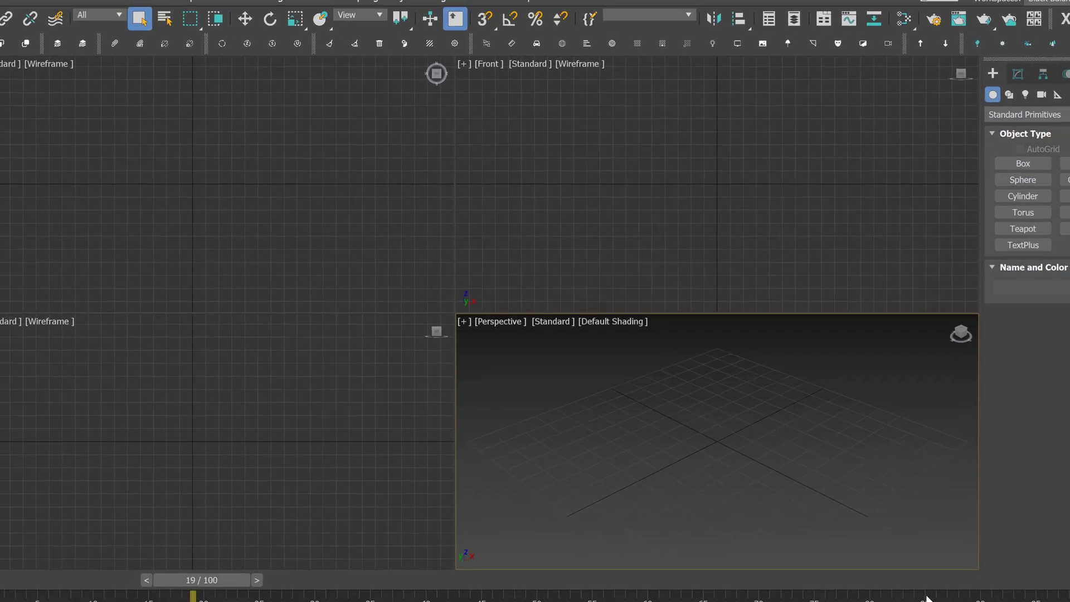
Switch to 3ds Max and move the time slider forward to frame 28 and back to frame 22
{"action": "left_click", "coordinate": [818, 577]}
{"action": "left_click", "coordinate": [818, 576]}
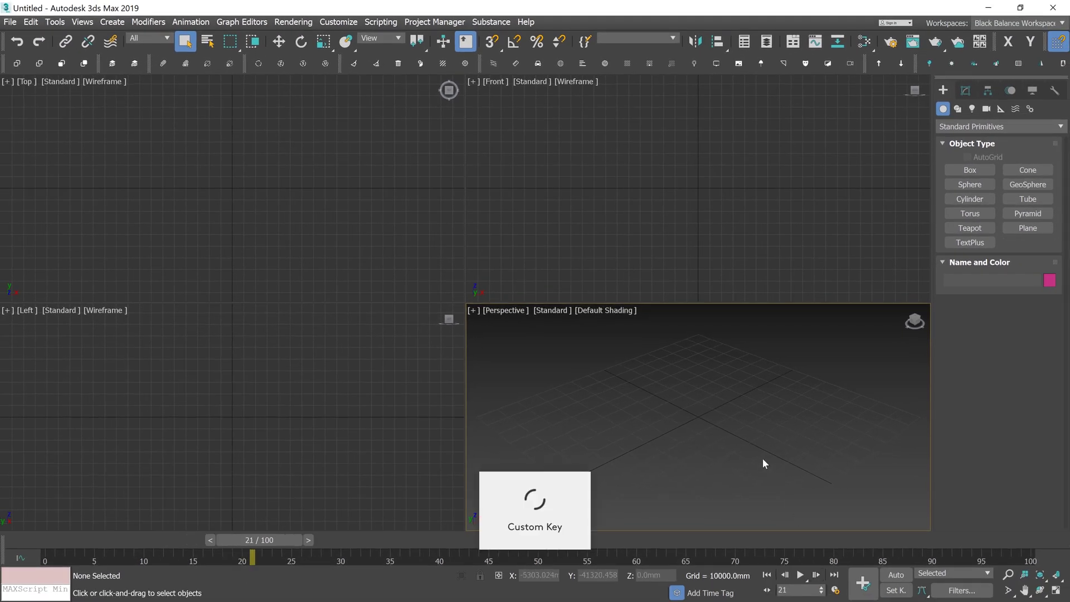
{"action": "key", "text": "period"}
{"action": "key", "text": "period"}
{"action": "key", "text": "period"}
{"action": "key", "text": "period"}
{"action": "key", "text": "period"}
{"action": "key", "text": "period"}
{"action": "key", "text": "period"}
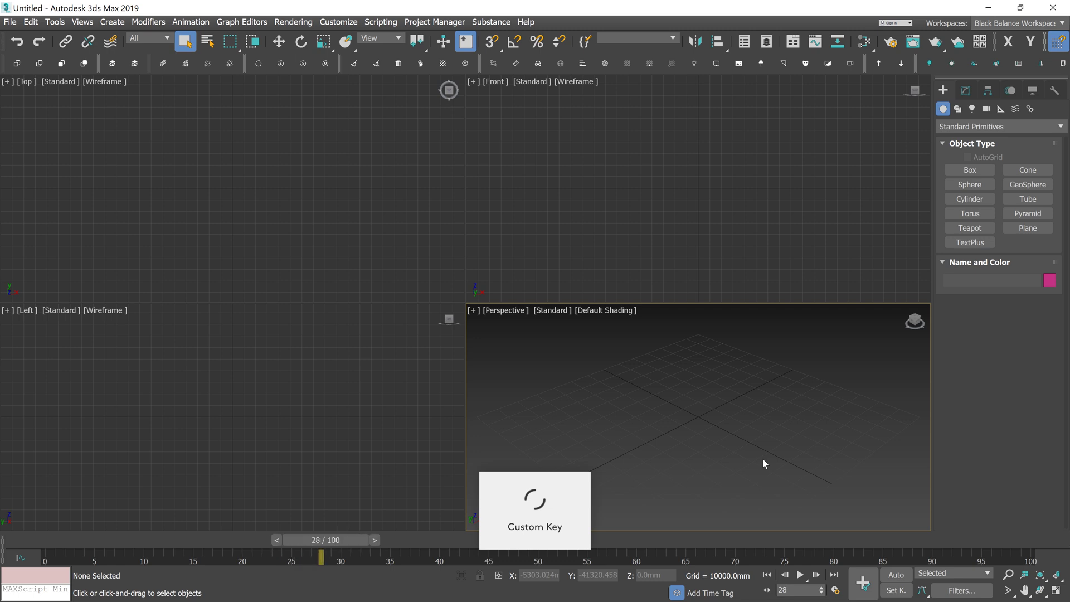
{"action": "key", "text": "comma"}
{"action": "key", "text": "comma"}
{"action": "key", "text": "comma"}
{"action": "key", "text": "comma"}
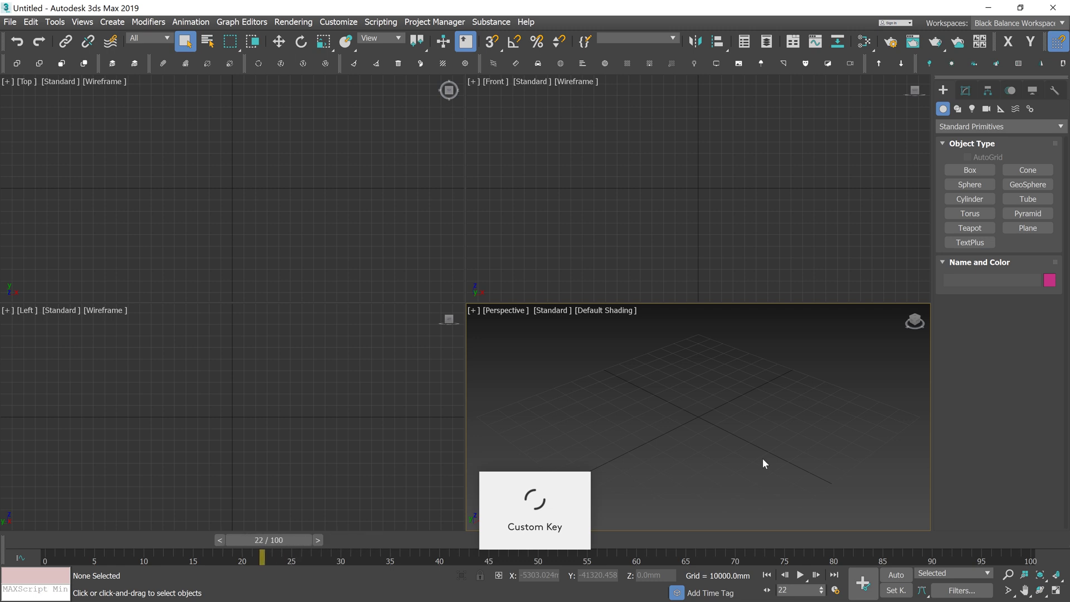
Advance the time slider to frame 55, finishing with a short step back
{"action": "key", "text": "period"}
{"action": "key", "text": "period"}
{"action": "key", "text": "period"}
{"action": "key", "text": "period"}
{"action": "key", "text": "period"}
{"action": "key", "text": "period"}
{"action": "key", "text": "period"}
{"action": "key", "text": "period"}
{"action": "key", "text": "period"}
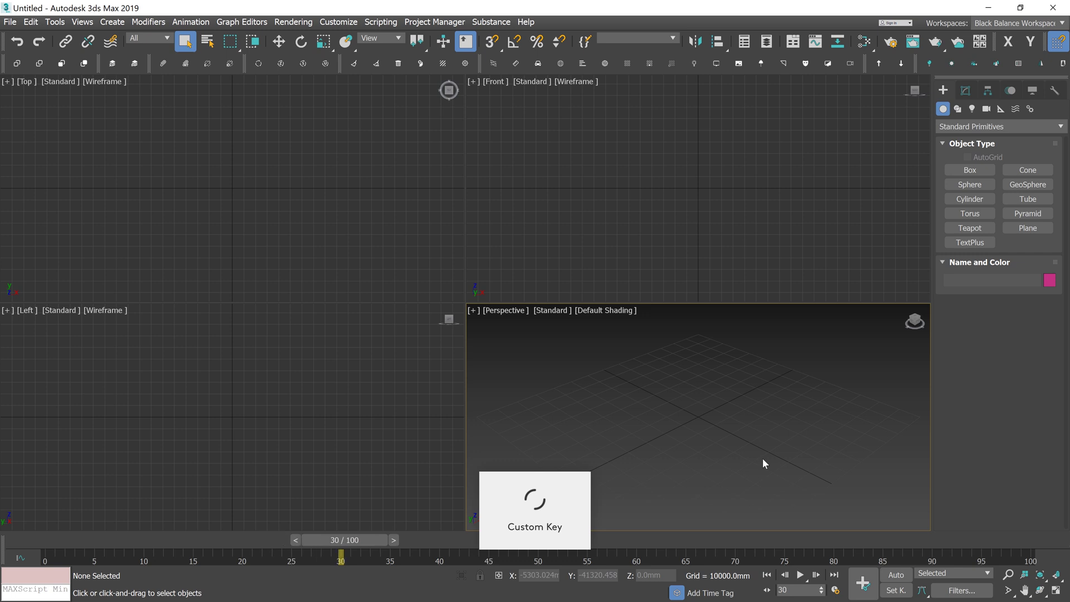
{"action": "key", "text": "period"}
{"action": "key", "text": "period"}
{"action": "key", "text": "period"}
{"action": "key", "text": "period"}
{"action": "key", "text": "period"}
{"action": "key", "text": "period"}
{"action": "key", "text": "period"}
{"action": "key", "text": "period"}
{"action": "key", "text": "period"}
{"action": "key", "text": "period"}
{"action": "key", "text": "period"}
{"action": "key", "text": "period"}
{"action": "key", "text": "period"}
{"action": "key", "text": "period"}
{"action": "key", "text": "period"}
{"action": "key", "text": "period"}
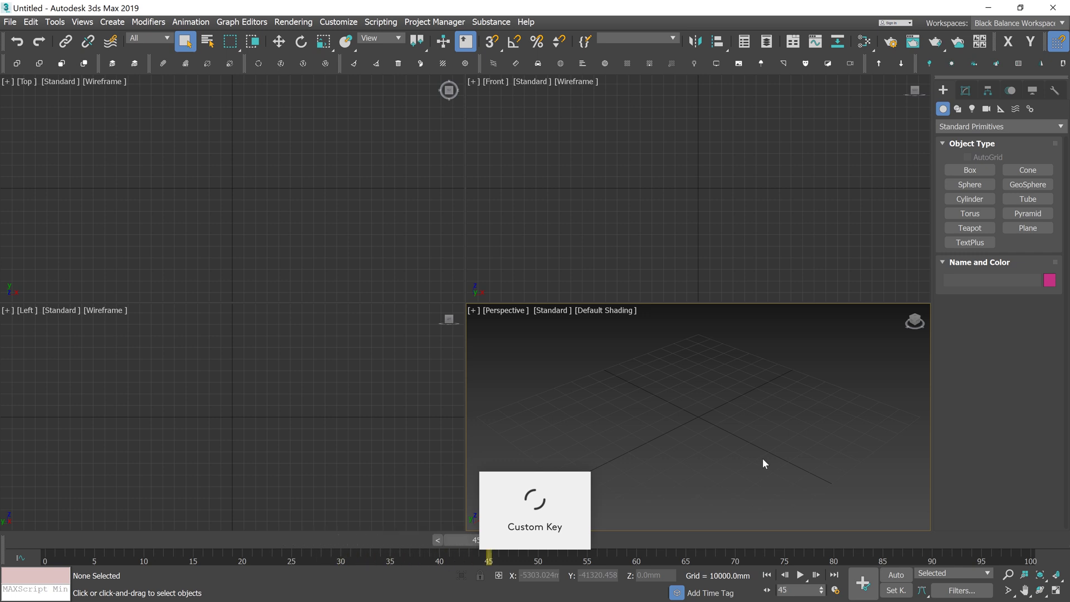
{"action": "key", "text": "period"}
{"action": "key", "text": "period"}
{"action": "key", "text": "period"}
{"action": "key", "text": "period"}
{"action": "key", "text": "period"}
{"action": "key", "text": "period"}
{"action": "key", "text": "period"}
{"action": "key", "text": "period"}
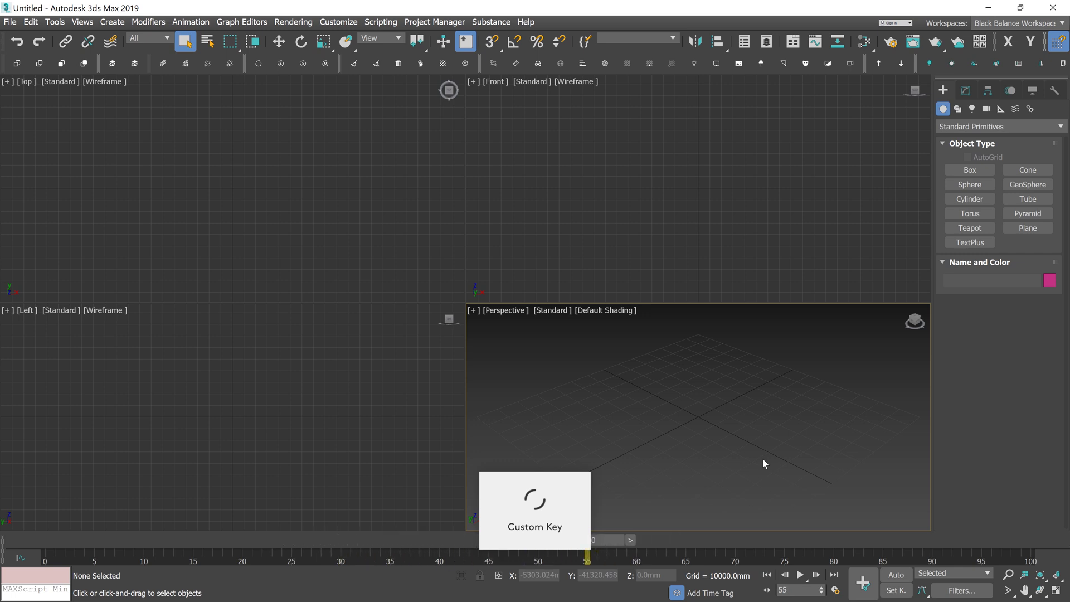
{"action": "key", "text": "comma"}
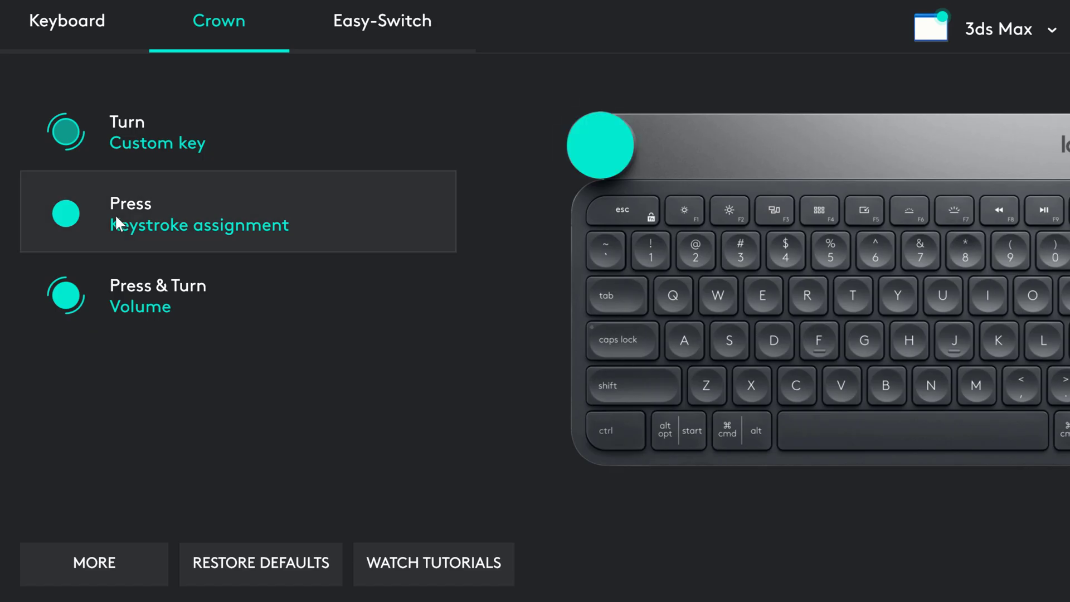
Check the Crown's Press keystroke assignment in Logitech Options, and play and stop the timeline animation in 3ds Max
{"action": "left_click", "coordinate": [115, 214]}
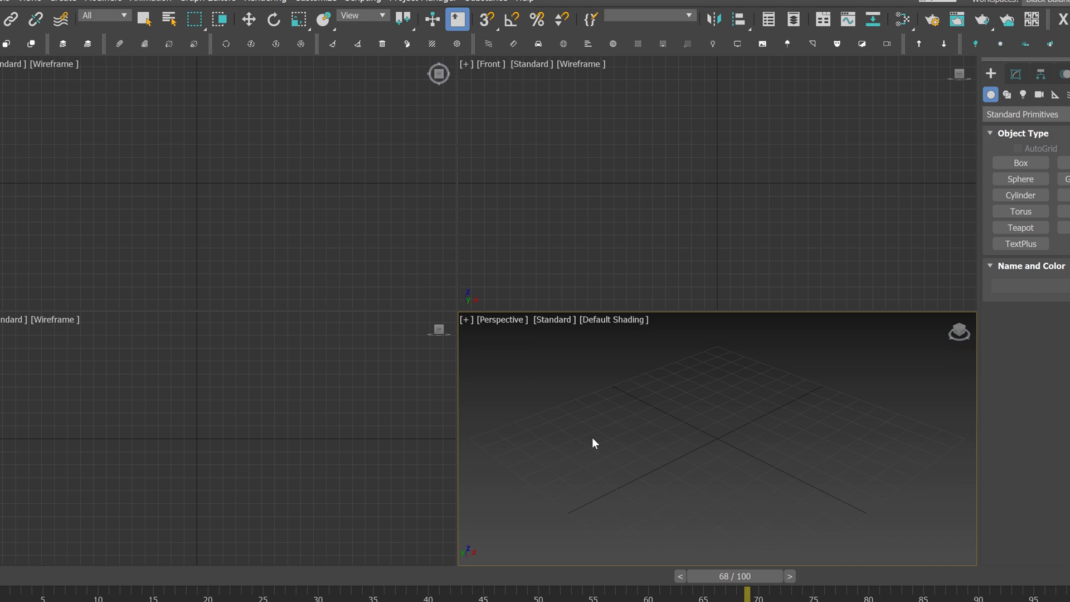
{"action": "key", "text": "slash"}
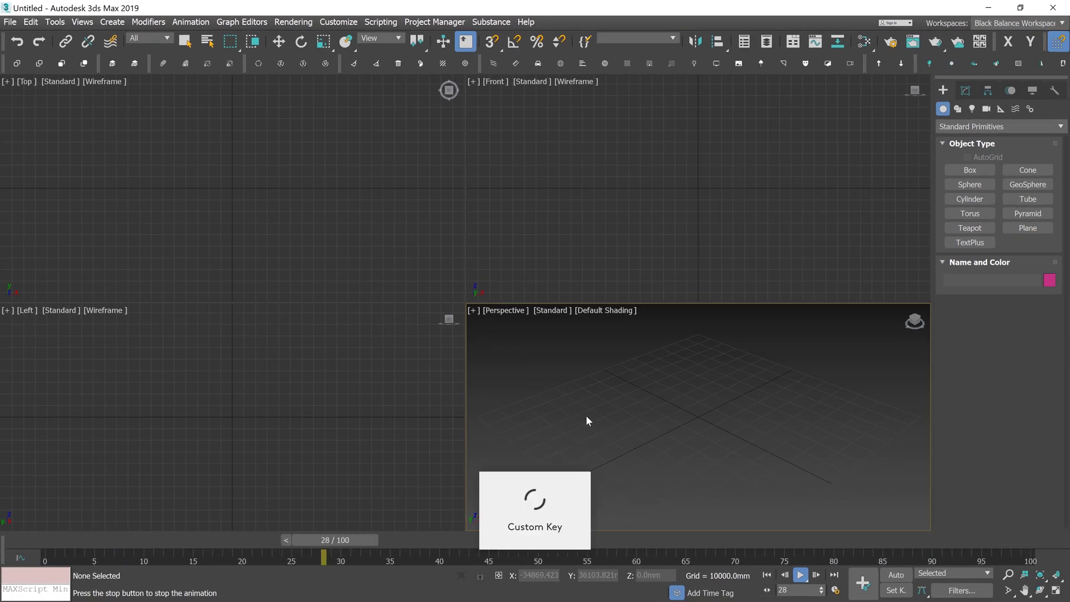
{"action": "key", "text": "slash"}
{"action": "key", "text": "slash"}
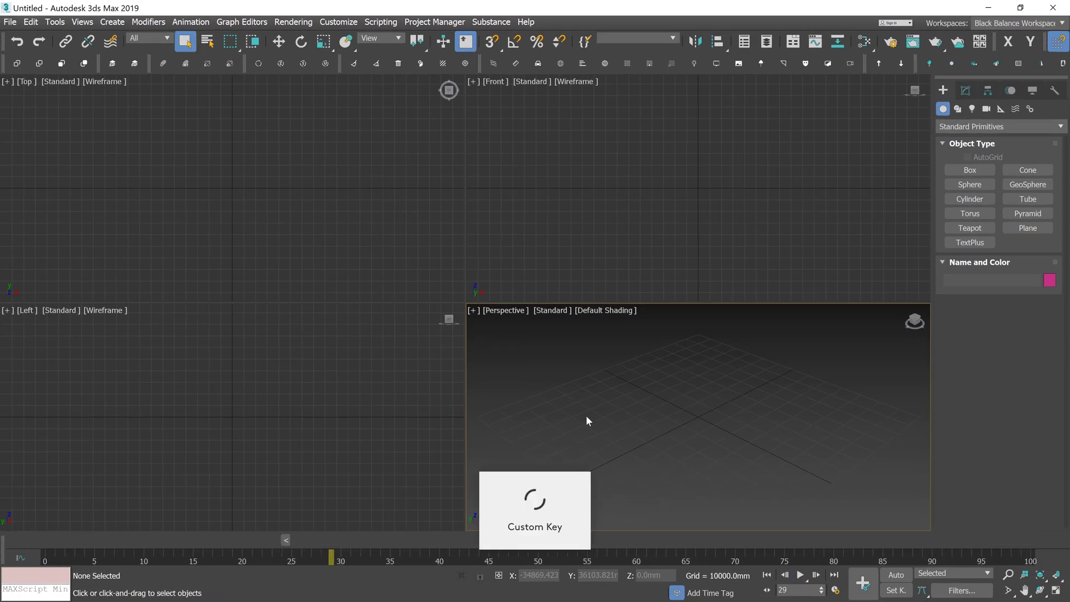
Move the time slider back to frame 26 and advance it again by about 11 frames
{"action": "key", "text": "comma"}
{"action": "key", "text": "comma"}
{"action": "key", "text": "comma"}
{"action": "key", "text": "comma"}
{"action": "key", "text": "comma"}
{"action": "key", "text": "comma"}
{"action": "key", "text": "comma"}
{"action": "key", "text": "comma"}
{"action": "key", "text": "comma"}
{"action": "key", "text": "comma"}
{"action": "key", "text": "comma"}
{"action": "key", "text": "comma"}
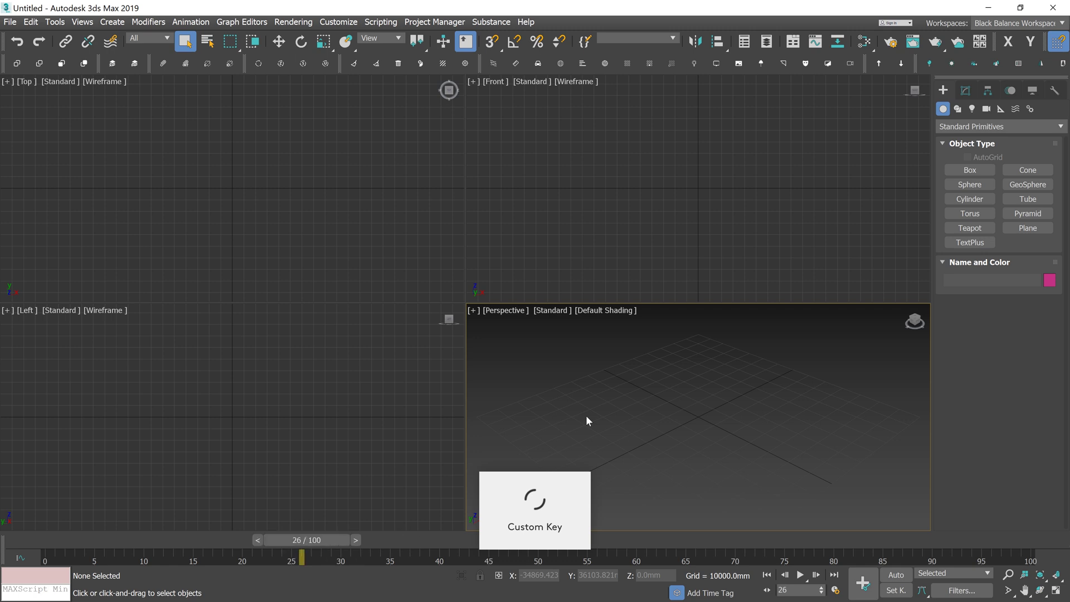
{"action": "key", "text": "period"}
{"action": "key", "text": "period"}
{"action": "key", "text": "period"}
{"action": "key", "text": "period"}
{"action": "key", "text": "period"}
{"action": "key", "text": "period"}
{"action": "key", "text": "period"}
{"action": "key", "text": "period"}
{"action": "key", "text": "period"}
{"action": "key", "text": "period"}
{"action": "key", "text": "period"}
Start and stop the animation playback repeatedly, letting it run on to frame 100
{"action": "key", "text": "slash"}
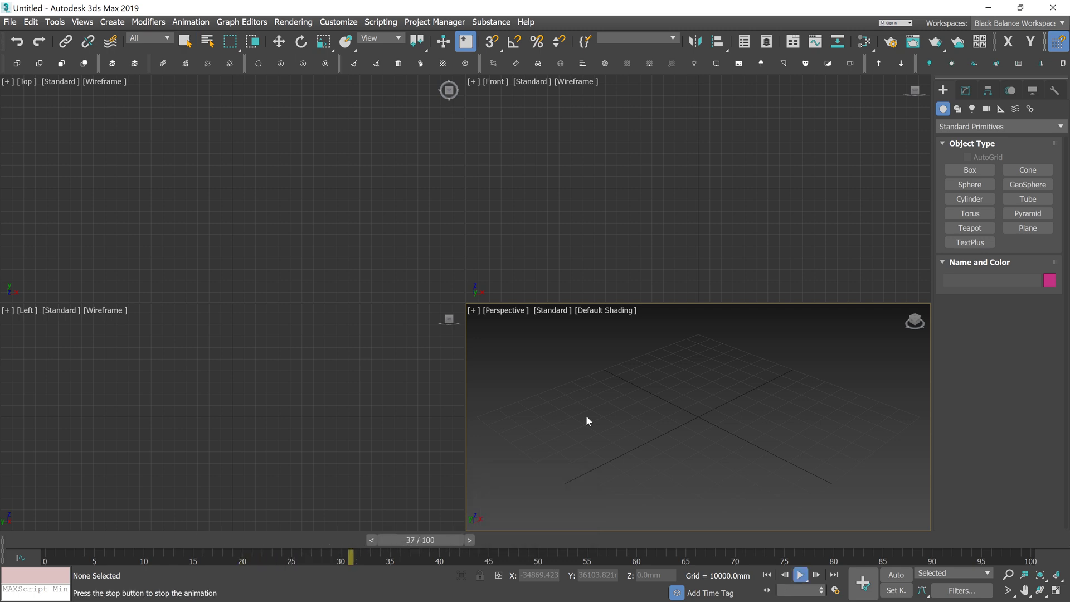
{"action": "key", "text": "slash"}
{"action": "key", "text": "slash"}
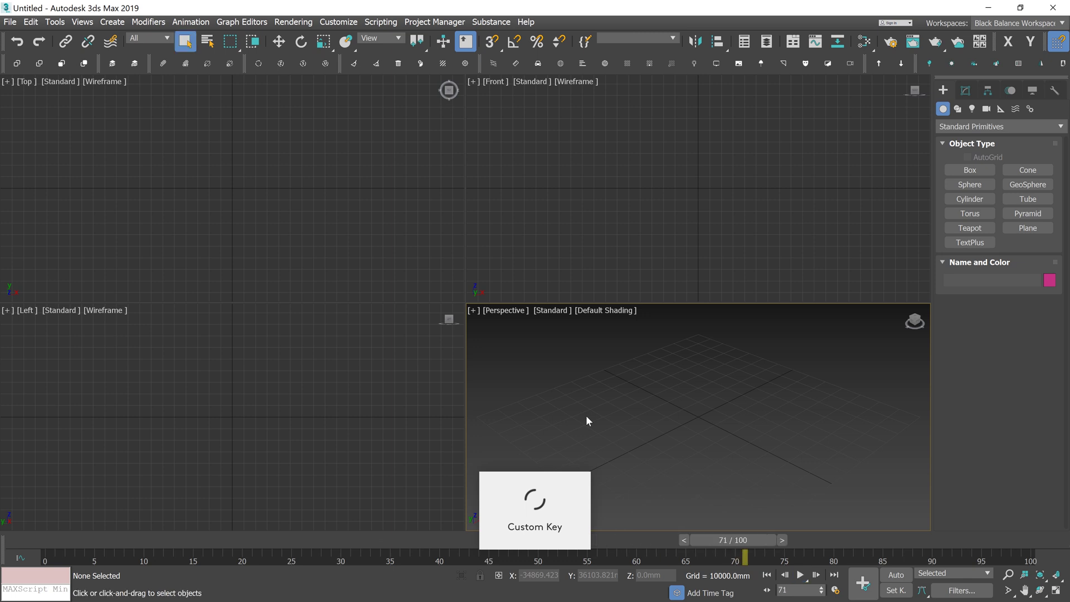
{"action": "key", "text": "slash"}
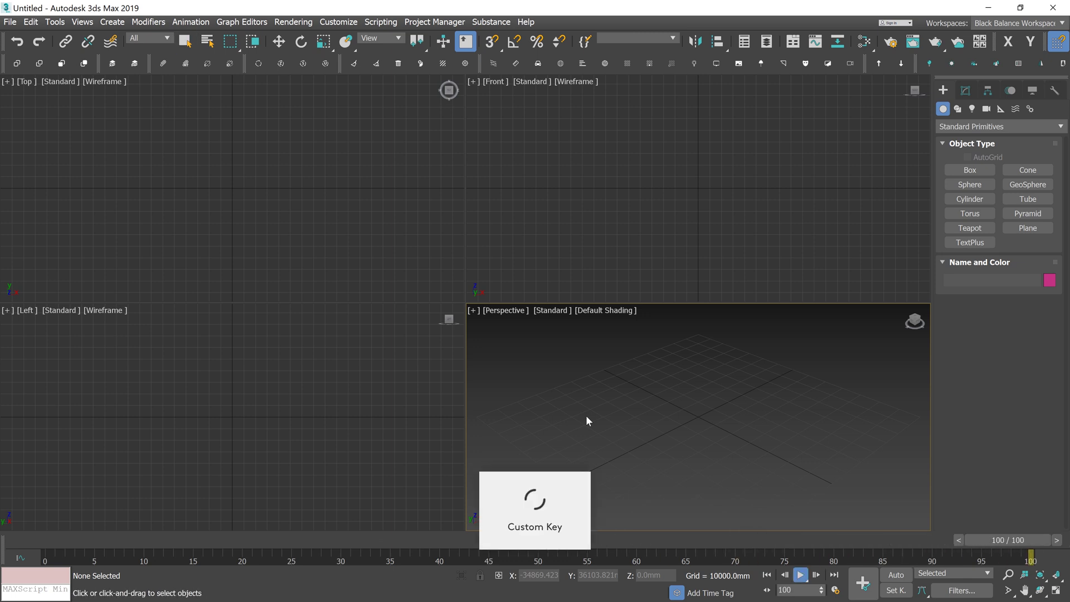
Step the time slider back to frame 93 and minimize the 3ds Max window
{"action": "key", "text": "comma"}
{"action": "key", "text": "comma"}
{"action": "key", "text": "comma"}
{"action": "key", "text": "comma"}
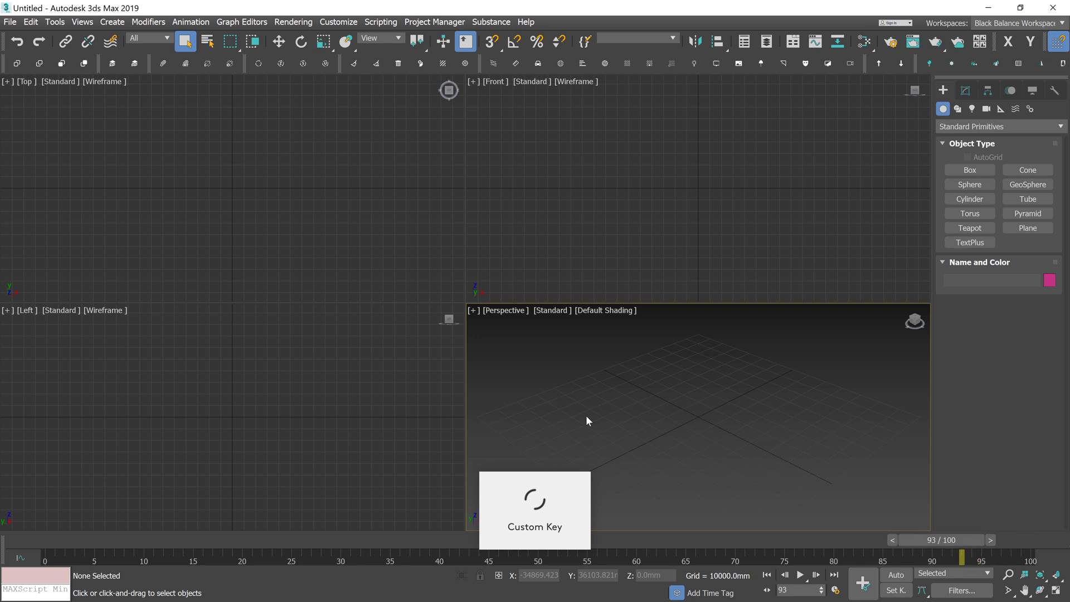
{"action": "left_click", "coordinate": [989, 7]}
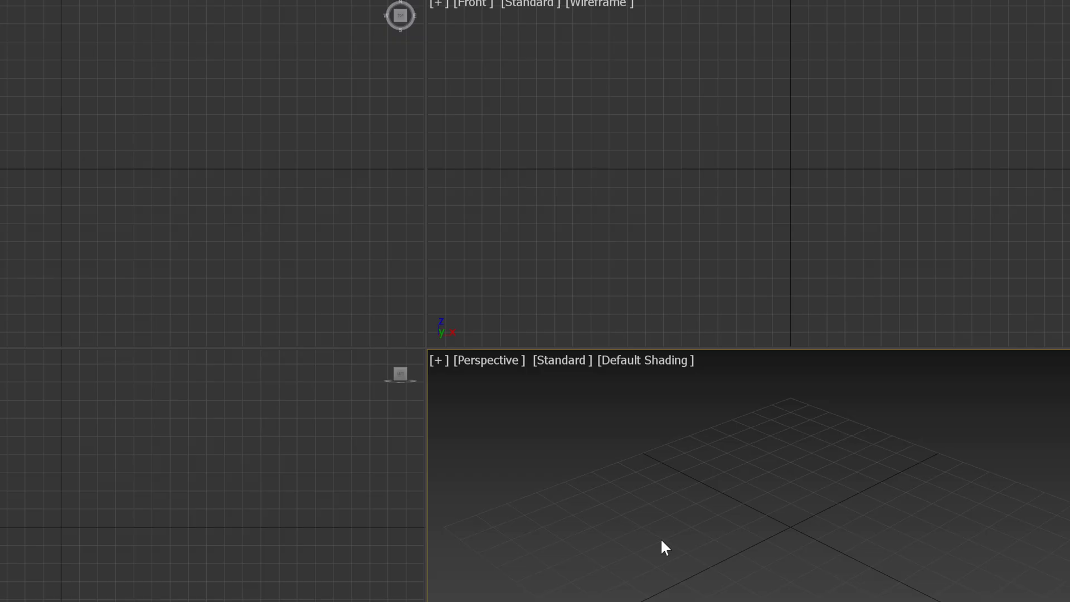
Lower the system volume to 4 with 3ds Max in the foreground
{"action": "key", "text": "XF86AudioLowerVolume"}
{"action": "key", "text": "XF86AudioLowerVolume"}
{"action": "key", "text": "XF86AudioLowerVolume"}
{"action": "key", "text": "XF86AudioLowerVolume"}
{"action": "key", "text": "XF86AudioLowerVolume"}
{"action": "key", "text": "XF86AudioLowerVolume"}
{"action": "key", "text": "XF86AudioLowerVolume"}
{"action": "key", "text": "XF86AudioLowerVolume"}
{"action": "key", "text": "XF86AudioLowerVolume"}
{"action": "key", "text": "XF86AudioLowerVolume"}
{"action": "key", "text": "XF86AudioLowerVolume"}
{"action": "key", "text": "XF86AudioLowerVolume"}
{"action": "key", "text": "XF86AudioLowerVolume"}
{"action": "key", "text": "XF86AudioLowerVolume"}
{"action": "key", "text": "XF86AudioLowerVolume"}
{"action": "key", "text": "XF86AudioLowerVolume"}
{"action": "key", "text": "XF86AudioLowerVolume"}
{"action": "key", "text": "XF86AudioLowerVolume"}
{"action": "key", "text": "XF86AudioLowerVolume"}
{"action": "key", "text": "XF86AudioLowerVolume"}
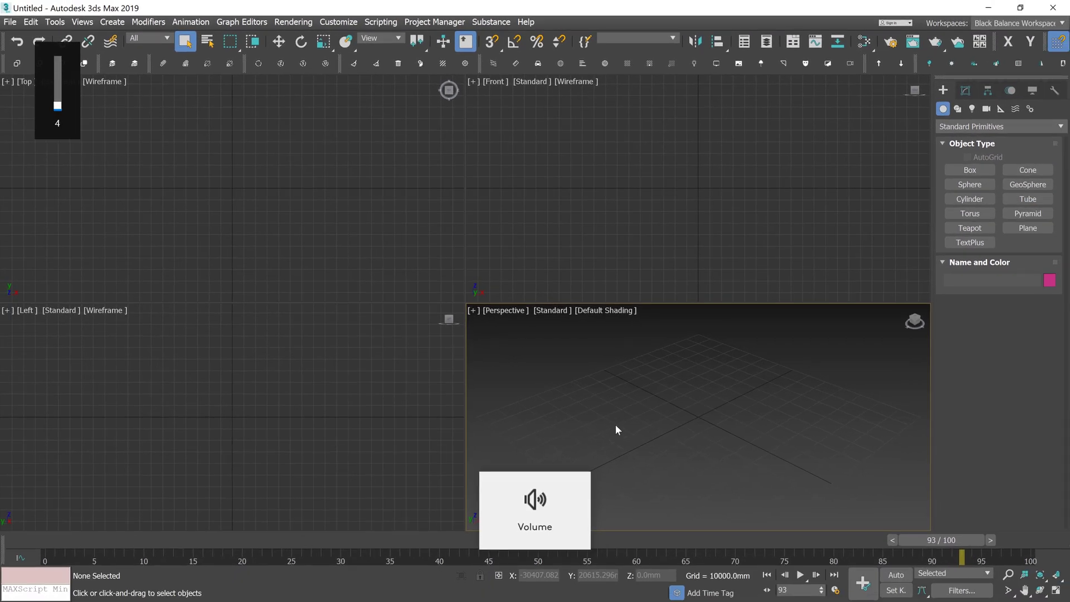
Raise the system volume, settle it at 90, and nudge the time slider one frame forward and back
{"action": "key", "text": "XF86AudioRaiseVolume"}
{"action": "key", "text": "XF86AudioRaiseVolume"}
{"action": "key", "text": "XF86AudioRaiseVolume"}
{"action": "key", "text": "XF86AudioRaiseVolume"}
{"action": "key", "text": "XF86AudioRaiseVolume"}
{"action": "key", "text": "XF86AudioRaiseVolume"}
{"action": "key", "text": "XF86AudioRaiseVolume"}
{"action": "key", "text": "XF86AudioRaiseVolume"}
{"action": "key", "text": "XF86AudioRaiseVolume"}
{"action": "key", "text": "XF86AudioRaiseVolume"}
{"action": "key", "text": "XF86AudioRaiseVolume"}
{"action": "key", "text": "XF86AudioRaiseVolume"}
{"action": "key", "text": "XF86AudioRaiseVolume"}
{"action": "key", "text": "XF86AudioRaiseVolume"}
{"action": "key", "text": "XF86AudioRaiseVolume"}
{"action": "key", "text": "XF86AudioRaiseVolume"}
{"action": "key", "text": "XF86AudioRaiseVolume"}
{"action": "key", "text": "XF86AudioRaiseVolume"}
{"action": "key", "text": "XF86AudioRaiseVolume"}
{"action": "key", "text": "XF86AudioRaiseVolume"}
{"action": "key", "text": "XF86AudioLowerVolume"}
{"action": "key", "text": "XF86AudioLowerVolume"}
{"action": "key", "text": "XF86AudioLowerVolume"}
{"action": "key", "text": "XF86AudioLowerVolume"}
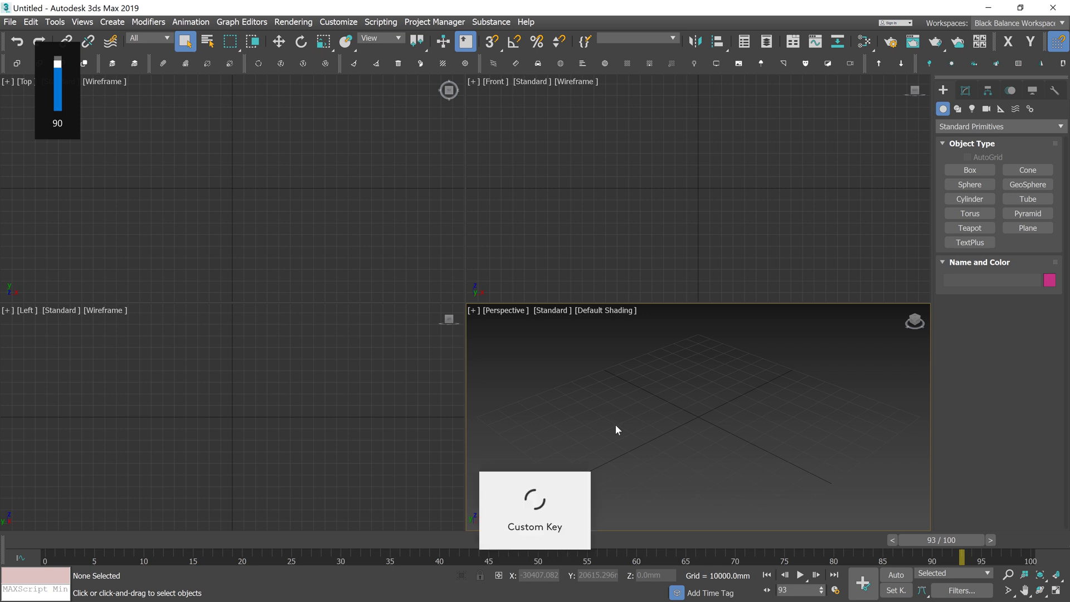
{"action": "key", "text": "period"}
{"action": "key", "text": "comma"}
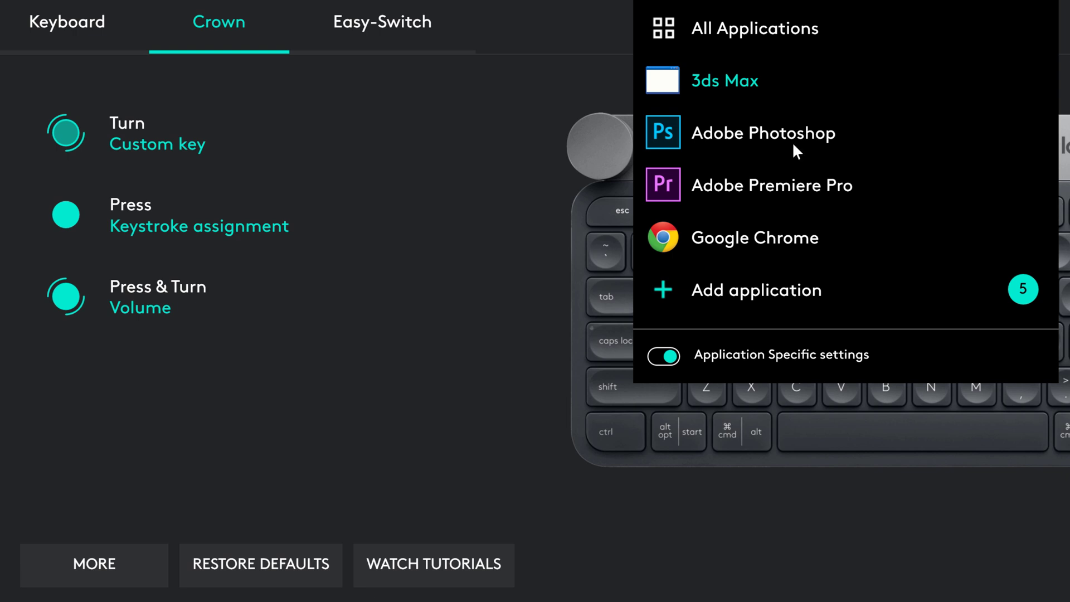
Select the Adobe Premiere Pro profile in Logitech Options, switch to Premiere Pro and lower the system volume to 98
{"action": "left_click", "coordinate": [805, 174]}
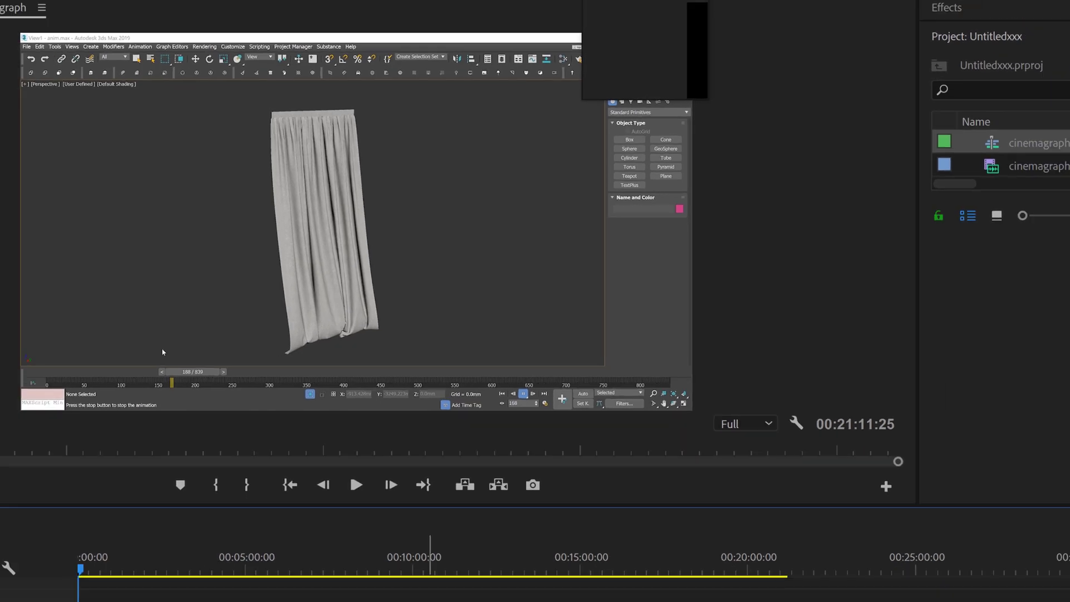
{"action": "key", "text": "XF86AudioLowerVolume"}
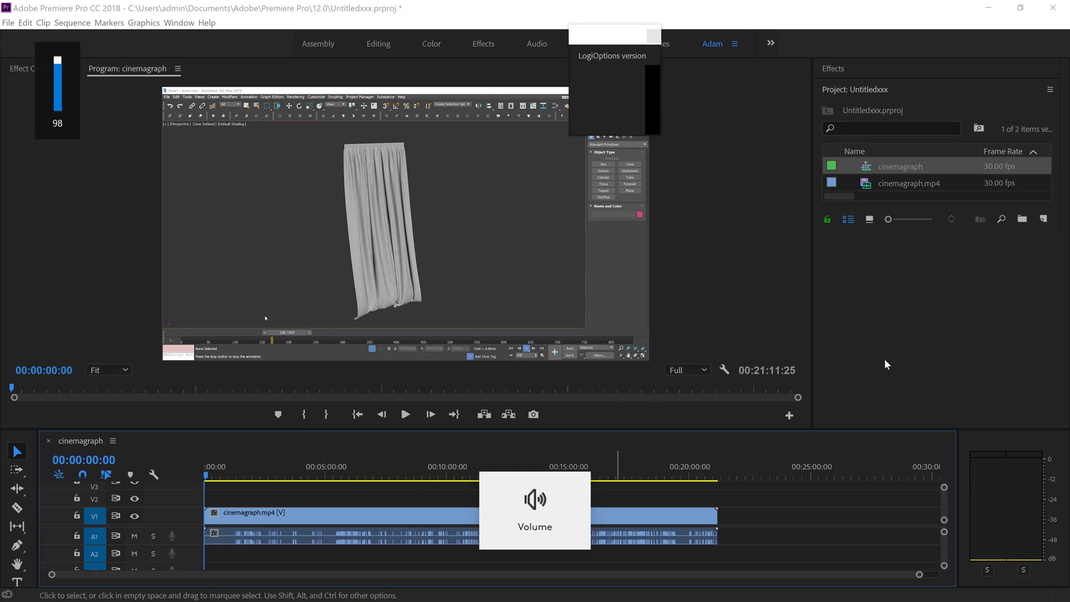
Lower the system volume to 70 with Premiere Pro in the foreground
{"action": "key", "text": "XF86AudioLowerVolume"}
{"action": "key", "text": "XF86AudioLowerVolume"}
{"action": "key", "text": "XF86AudioLowerVolume"}
{"action": "key", "text": "XF86AudioLowerVolume"}
{"action": "key", "text": "XF86AudioLowerVolume"}
{"action": "key", "text": "XF86AudioLowerVolume"}
{"action": "key", "text": "XF86AudioLowerVolume"}
{"action": "key", "text": "XF86AudioLowerVolume"}
{"action": "key", "text": "XF86AudioLowerVolume"}
{"action": "key", "text": "XF86AudioLowerVolume"}
{"action": "key", "text": "XF86AudioLowerVolume"}
{"action": "key", "text": "XF86AudioLowerVolume"}
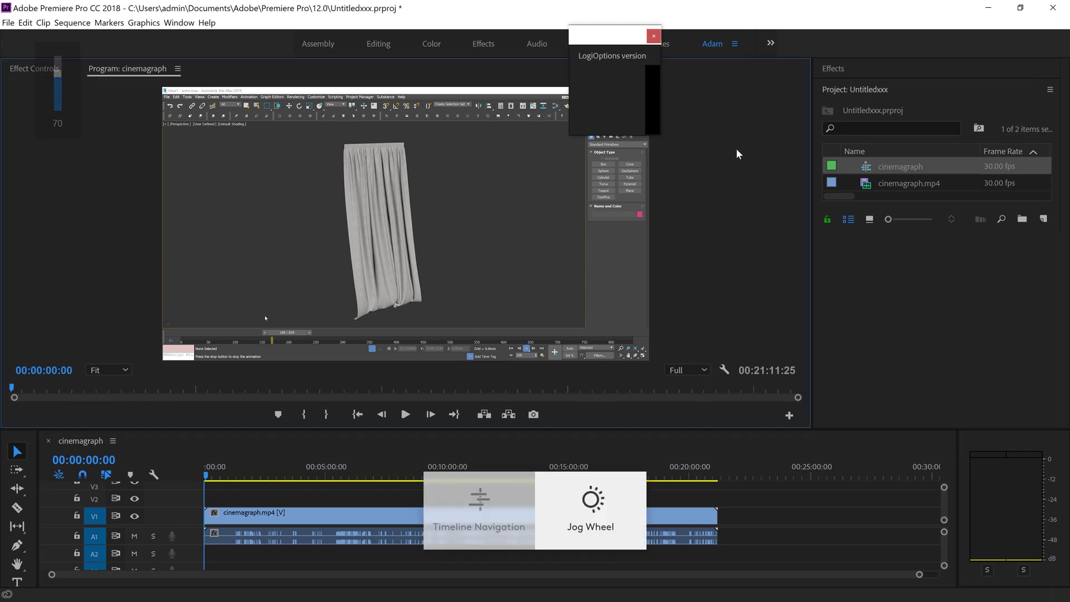
Jog the cinemagraph sequence's playhead forward frame by frame from the start to 00:00:02:29
{"action": "key", "text": "Right"}
{"action": "key", "text": "Right"}
{"action": "key", "text": "Right"}
{"action": "key", "text": "Right"}
{"action": "key", "text": "Right"}
{"action": "key", "text": "Right"}
{"action": "key", "text": "Right"}
{"action": "key", "text": "Right"}
{"action": "key", "text": "Right"}
{"action": "key", "text": "Right"}
{"action": "key", "text": "Right"}
{"action": "key", "text": "Right"}
{"action": "key", "text": "Right"}
{"action": "key", "text": "Right"}
{"action": "key", "text": "Right"}
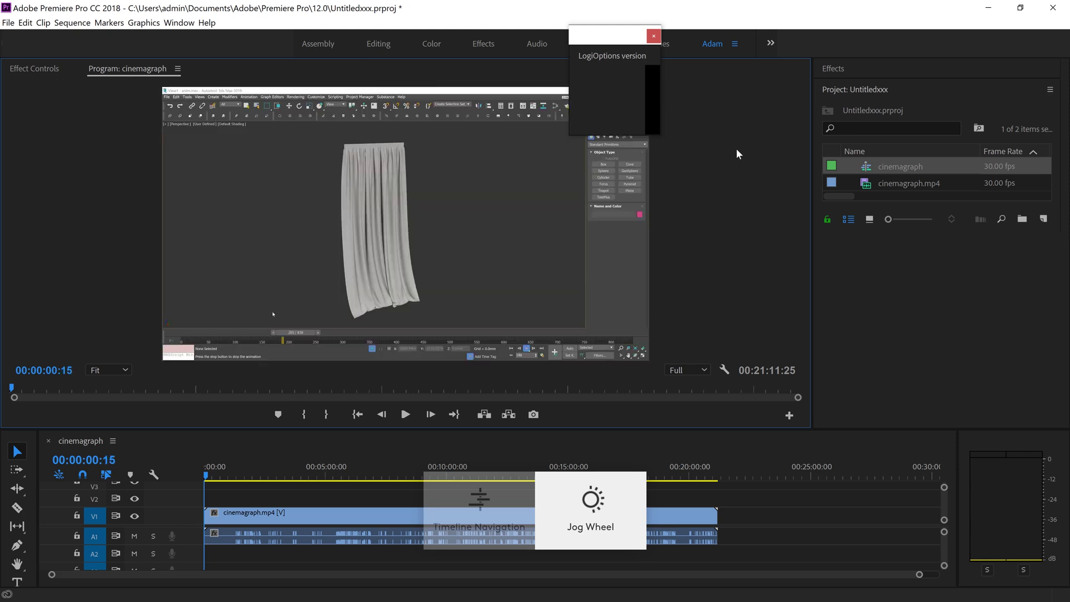
{"action": "key", "text": "Right"}
{"action": "key", "text": "Right"}
{"action": "key", "text": "Right"}
{"action": "key", "text": "Right"}
{"action": "key", "text": "Right"}
{"action": "key", "text": "Right"}
{"action": "key", "text": "Right"}
{"action": "key", "text": "Right"}
{"action": "key", "text": "Right"}
{"action": "key", "text": "Right"}
{"action": "key", "text": "Right"}
{"action": "key", "text": "Right"}
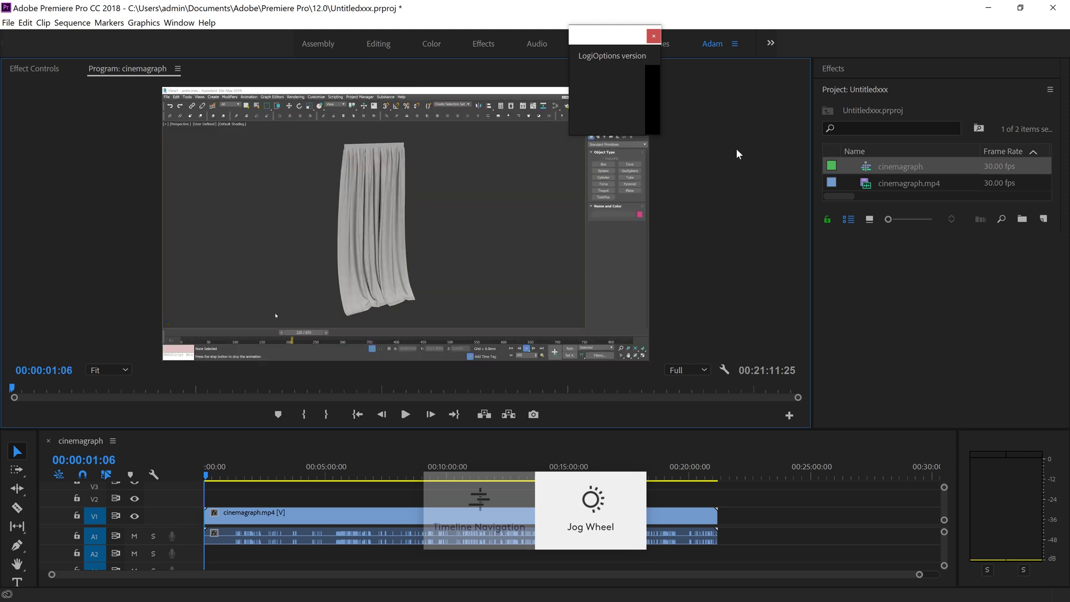
{"action": "key", "text": "Right"}
{"action": "key", "text": "Right"}
{"action": "key", "text": "Right"}
{"action": "key", "text": "Right"}
{"action": "key", "text": "Right"}
{"action": "key", "text": "Right"}
{"action": "key", "text": "Right"}
{"action": "key", "text": "Right"}
{"action": "key", "text": "Right"}
{"action": "key", "text": "Right"}
{"action": "key", "text": "Right"}
{"action": "key", "text": "Right"}
{"action": "key", "text": "Right"}
{"action": "key", "text": "Right"}
{"action": "key", "text": "Right"}
{"action": "key", "text": "Right"}
{"action": "key", "text": "Right"}
{"action": "key", "text": "Right"}
{"action": "key", "text": "Right"}
{"action": "key", "text": "Right"}
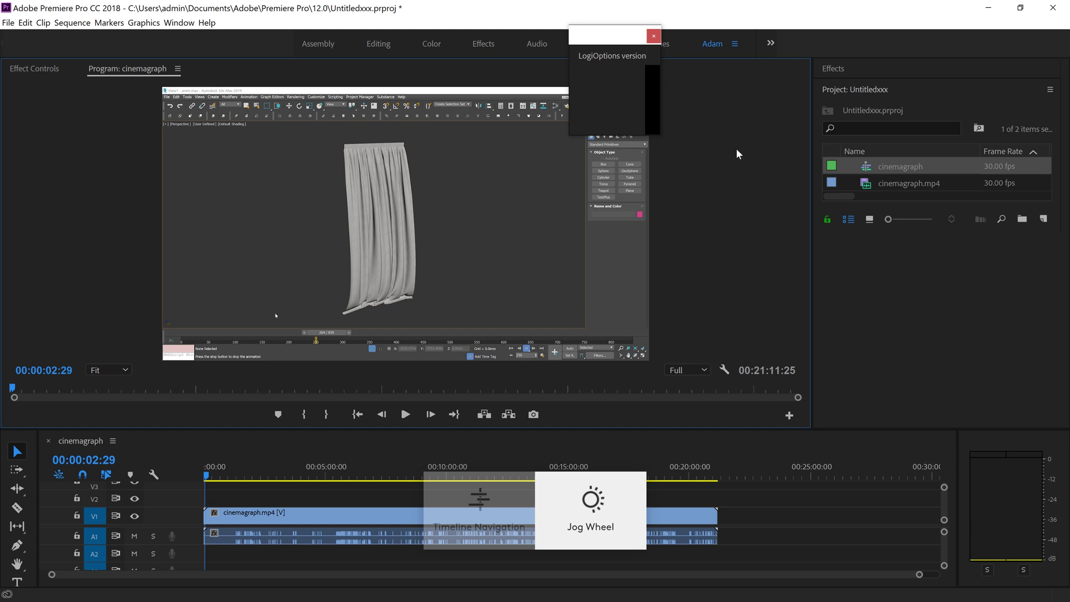
Change the Crown function to Timeline Navigation and advance the playhead in larger jumps to 00:00:27:09
{"action": "key", "text": "shift+Right"}
{"action": "key", "text": "shift+Right"}
{"action": "key", "text": "shift+Right"}
{"action": "key", "text": "shift+Right"}
{"action": "key", "text": "shift+Right"}
{"action": "key", "text": "shift+Right"}
{"action": "key", "text": "shift+Right"}
{"action": "key", "text": "shift+Right"}
{"action": "key", "text": "shift+Right"}
{"action": "key", "text": "shift+Right"}
{"action": "key", "text": "shift+Right"}
{"action": "key", "text": "shift+Right"}
{"action": "key", "text": "shift+Right"}
{"action": "key", "text": "shift+Right"}
{"action": "key", "text": "shift+Right"}
{"action": "key", "text": "shift+Right"}
{"action": "key", "text": "shift+Right"}
{"action": "key", "text": "shift+Right"}
{"action": "key", "text": "shift+Right"}
{"action": "key", "text": "shift+Right"}
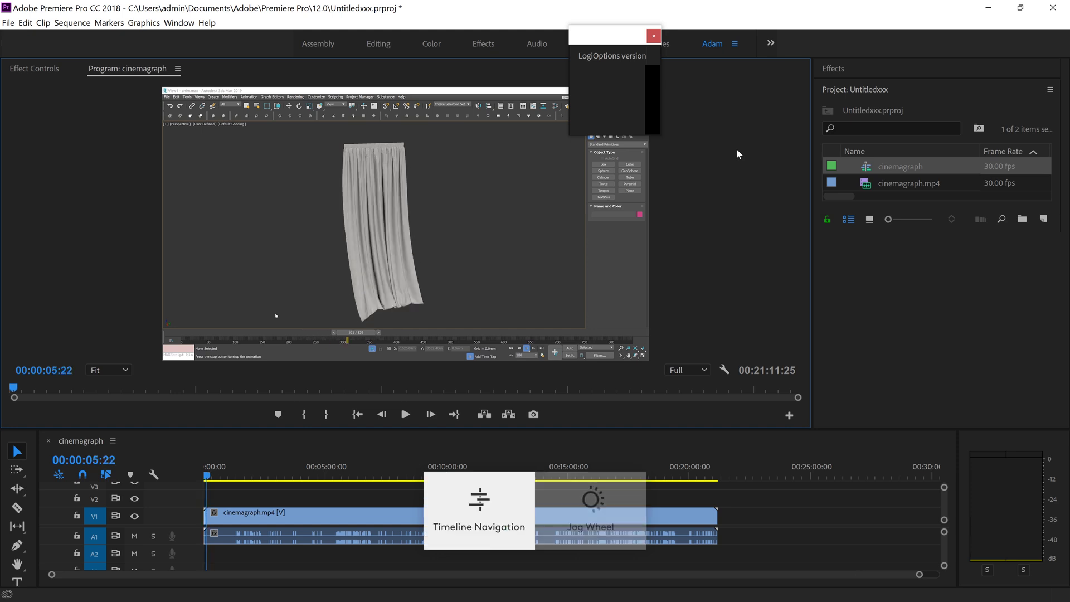
{"action": "key", "text": "shift+Right"}
{"action": "key", "text": "shift+Right"}
{"action": "key", "text": "shift+Right"}
{"action": "key", "text": "shift+Right"}
{"action": "key", "text": "shift+Right"}
{"action": "key", "text": "shift+Right"}
{"action": "key", "text": "shift+Right"}
{"action": "key", "text": "shift+Right"}
{"action": "key", "text": "shift+Right"}
{"action": "key", "text": "shift+Right"}
{"action": "key", "text": "shift+Right"}
{"action": "key", "text": "shift+Right"}
{"action": "key", "text": "shift+Right"}
{"action": "key", "text": "shift+Right"}
{"action": "key", "text": "shift+Right"}
{"action": "key", "text": "shift+Right"}
{"action": "key", "text": "shift+Right"}
{"action": "key", "text": "shift+Right"}
{"action": "key", "text": "shift+Right"}
{"action": "key", "text": "shift+Right"}
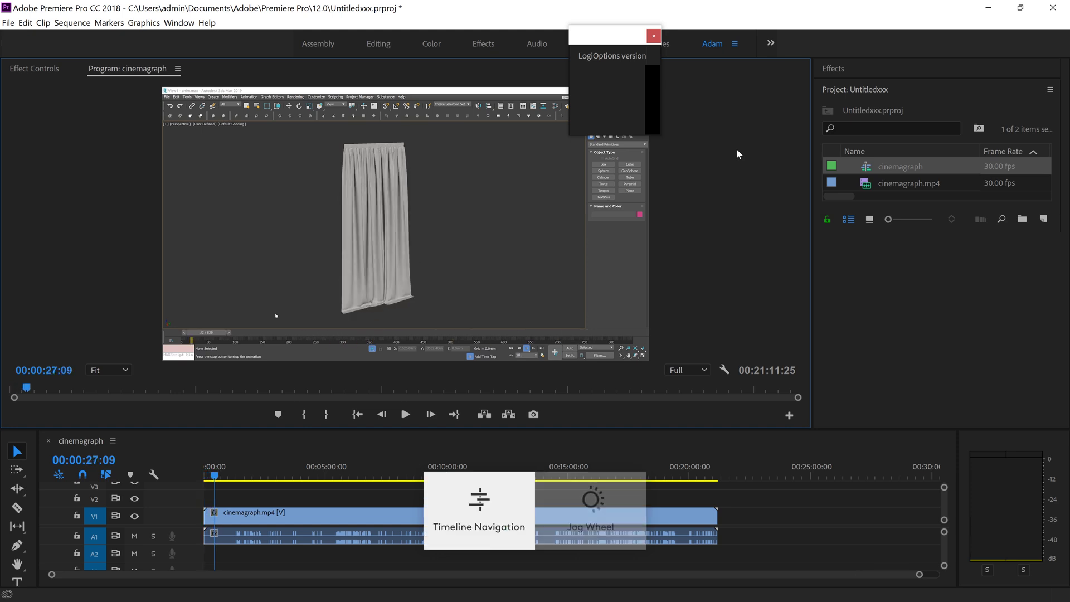
Scrub the playhead quickly backward and forward again along the cinemagraph sequence
{"action": "key", "text": "shift+Left"}
{"action": "key", "text": "shift+Left"}
{"action": "key", "text": "shift+Left"}
{"action": "key", "text": "shift+Left"}
{"action": "key", "text": "shift+Left"}
{"action": "key", "text": "shift+Left"}
{"action": "key", "text": "shift+Left"}
{"action": "key", "text": "shift+Left"}
{"action": "key", "text": "shift+Left"}
{"action": "key", "text": "shift+Left"}
{"action": "key", "text": "shift+Left"}
{"action": "key", "text": "shift+Left"}
{"action": "key", "text": "shift+Left"}
{"action": "key", "text": "shift+Left"}
{"action": "key", "text": "shift+Left"}
{"action": "key", "text": "shift+Left"}
{"action": "key", "text": "shift+Left"}
{"action": "key", "text": "shift+Left"}
{"action": "key", "text": "shift+Left"}
{"action": "key", "text": "shift+Left"}
{"action": "key", "text": "shift+Right"}
{"action": "key", "text": "shift+Right"}
{"action": "key", "text": "shift+Right"}
{"action": "key", "text": "shift+Right"}
{"action": "key", "text": "shift+Right"}
{"action": "key", "text": "shift+Right"}
{"action": "key", "text": "shift+Right"}
{"action": "key", "text": "shift+Right"}
{"action": "key", "text": "shift+Right"}
{"action": "key", "text": "shift+Right"}
{"action": "key", "text": "shift+Right"}
{"action": "key", "text": "shift+Right"}
{"action": "key", "text": "shift+Right"}
{"action": "key", "text": "shift+Right"}
{"action": "key", "text": "shift+Right"}
{"action": "key", "text": "shift+Right"}
{"action": "key", "text": "shift+Right"}
{"action": "key", "text": "shift+Right"}
Switch to Photoshop and adjust the contrast of the Craft: Brightness/Contrast layer around 19
{"action": "scroll", "coordinate": [737, 149], "scroll_direction": "down", "scroll_amount": 5}
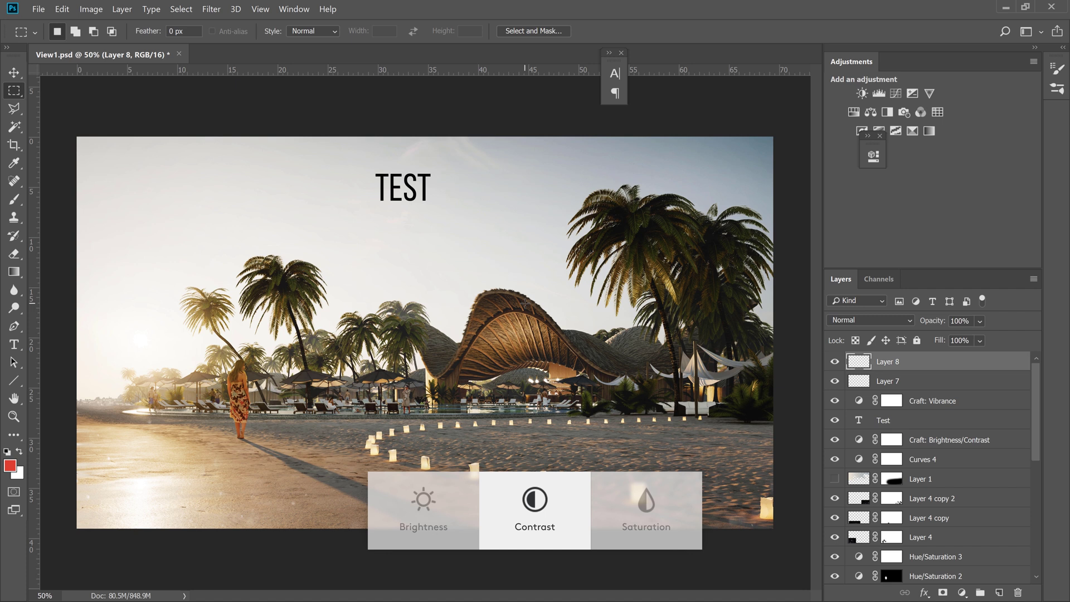
{"action": "scroll", "coordinate": [525, 304], "scroll_direction": "up", "scroll_amount": 1}
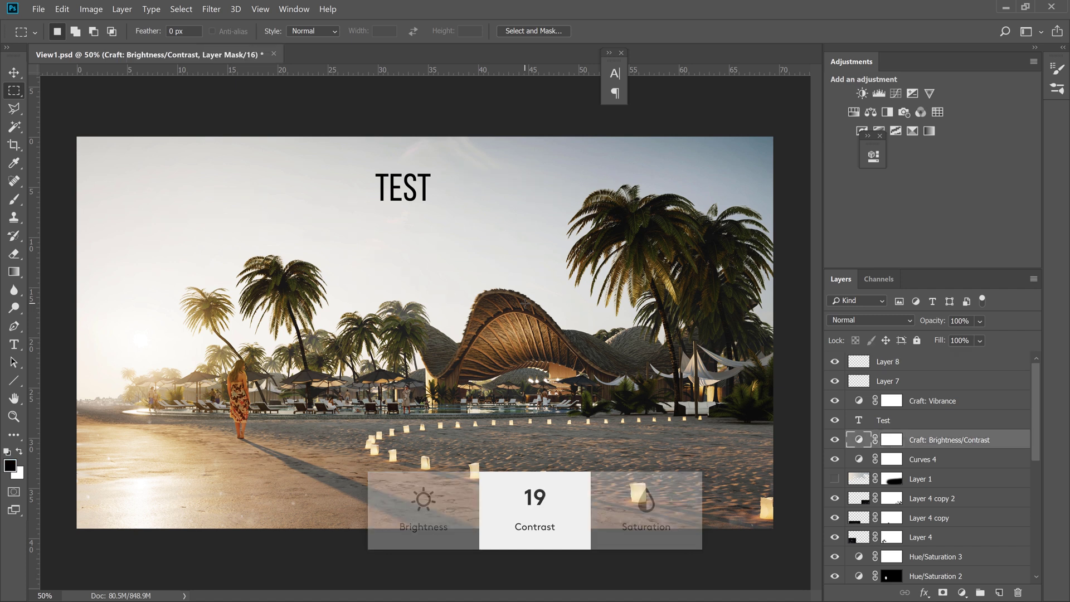
{"action": "scroll", "coordinate": [525, 302], "scroll_direction": "down", "scroll_amount": 1}
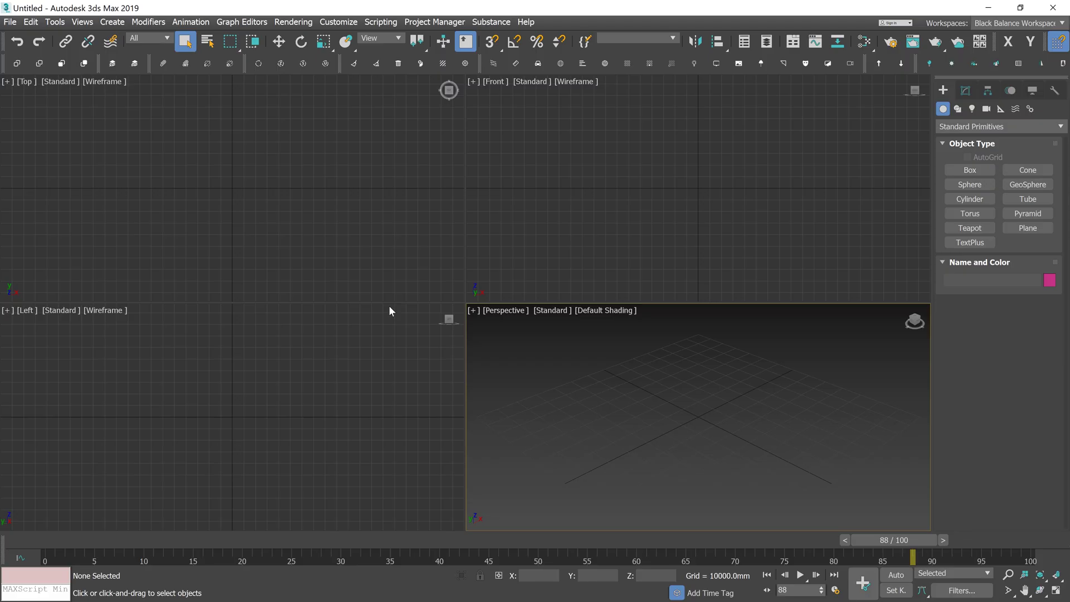
Switch to 3ds Max and step the time slider forward to frame 89
{"action": "key", "text": "period"}
{"action": "key", "text": "period"}
{"action": "key", "text": "period"}
{"action": "key", "text": "period"}
{"action": "key", "text": "period"}
{"action": "key", "text": "period"}
{"action": "key", "text": "period"}
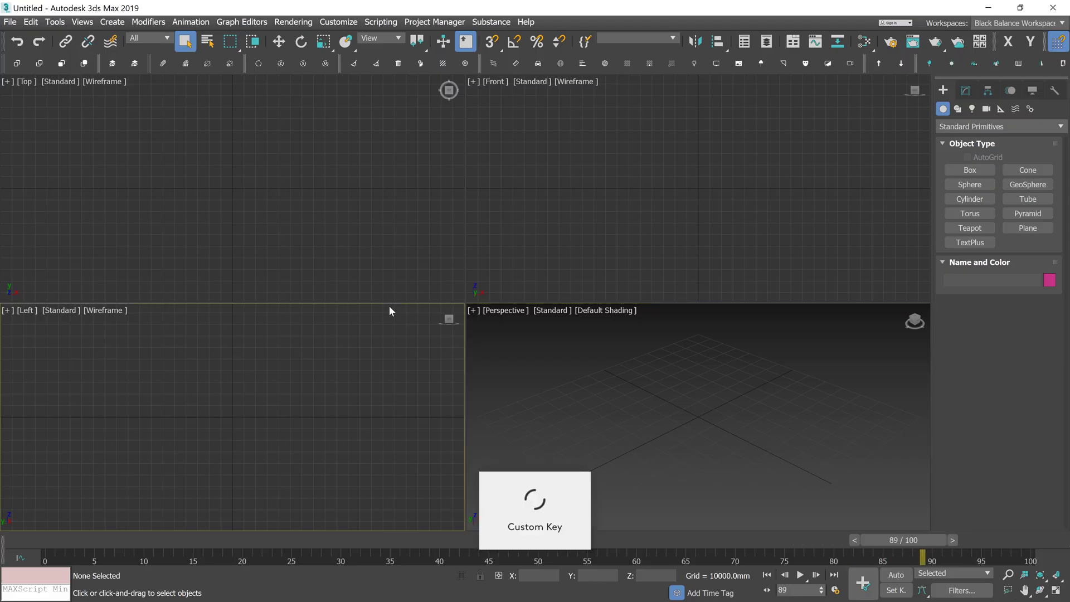
Step the time slider back to frame 84 and start the animation playback
{"action": "key", "text": "comma"}
{"action": "key", "text": "comma"}
{"action": "key", "text": "comma"}
{"action": "key", "text": "comma"}
{"action": "key", "text": "comma"}
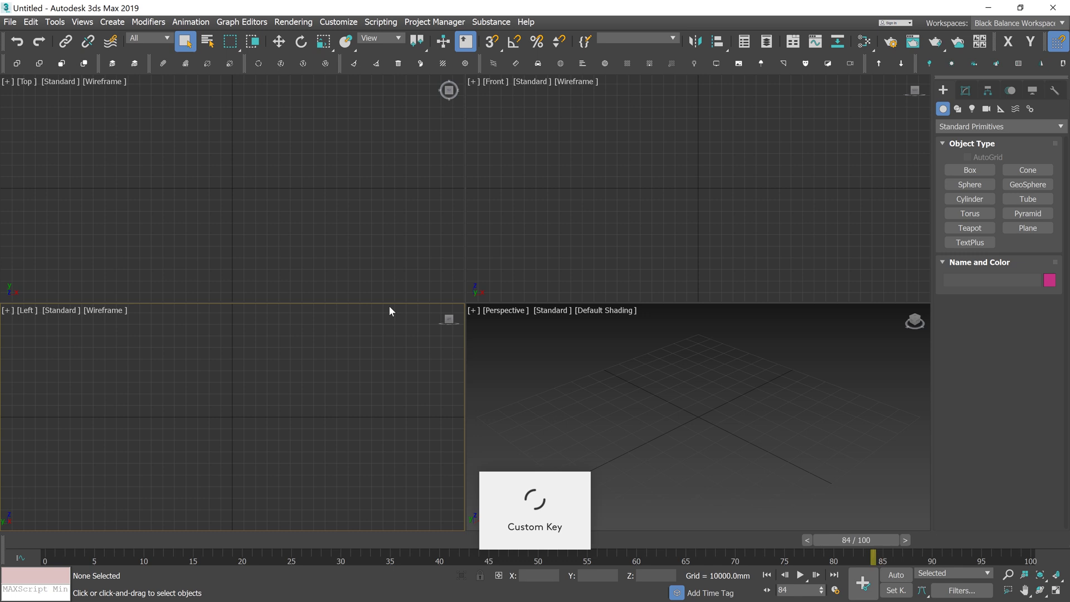
{"action": "key", "text": "slash"}
{"action": "key", "text": "slash"}
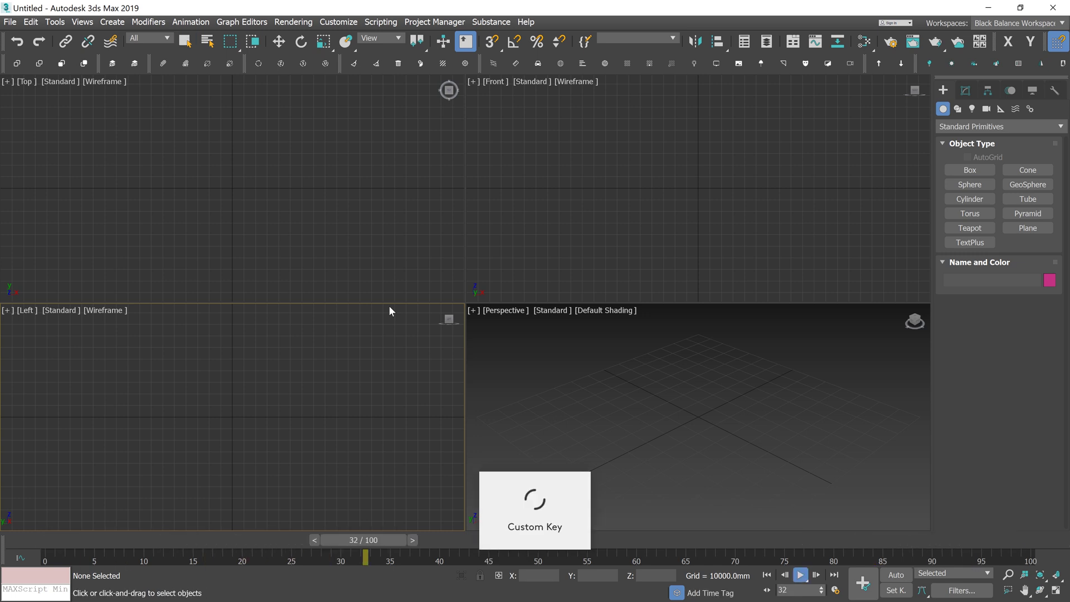
Lower the system volume to 36 while 3ds Max stays open
{"action": "key", "text": "XF86AudioLowerVolume"}
{"action": "key", "text": "XF86AudioLowerVolume"}
{"action": "key", "text": "XF86AudioLowerVolume"}
{"action": "key", "text": "XF86AudioLowerVolume"}
{"action": "key", "text": "XF86AudioLowerVolume"}
{"action": "key", "text": "XF86AudioLowerVolume"}
{"action": "key", "text": "XF86AudioLowerVolume"}
{"action": "key", "text": "XF86AudioLowerVolume"}
{"action": "key", "text": "XF86AudioLowerVolume"}
{"action": "key", "text": "XF86AudioLowerVolume"}
{"action": "key", "text": "XF86AudioLowerVolume"}
{"action": "key", "text": "XF86AudioLowerVolume"}
{"action": "key", "text": "XF86AudioLowerVolume"}
{"action": "key", "text": "XF86AudioLowerVolume"}
{"action": "key", "text": "XF86AudioLowerVolume"}
{"action": "key", "text": "XF86AudioLowerVolume"}
{"action": "key", "text": "XF86AudioLowerVolume"}
{"action": "key", "text": "XF86AudioLowerVolume"}
{"action": "key", "text": "XF86AudioLowerVolume"}
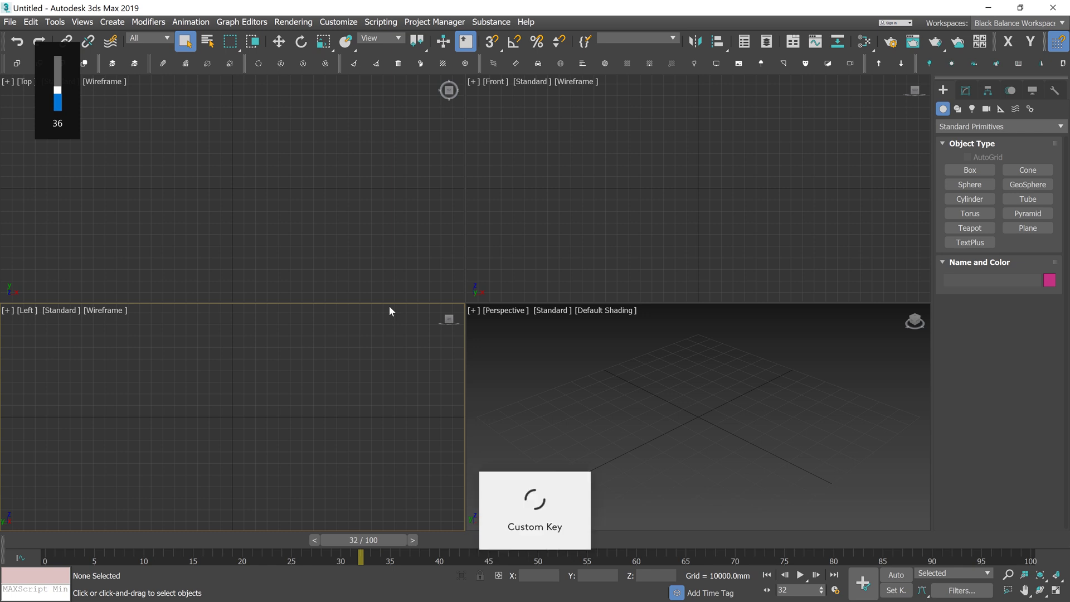
Scrub the time slider backward and forward through the animation, stopping on frame 45
{"action": "key", "text": "comma"}
{"action": "key", "text": "comma"}
{"action": "key", "text": "comma"}
{"action": "key", "text": "period"}
{"action": "key", "text": "period"}
{"action": "key", "text": "period"}
{"action": "key", "text": "period"}
{"action": "key", "text": "period"}
{"action": "key", "text": "comma"}
{"action": "key", "text": "comma"}
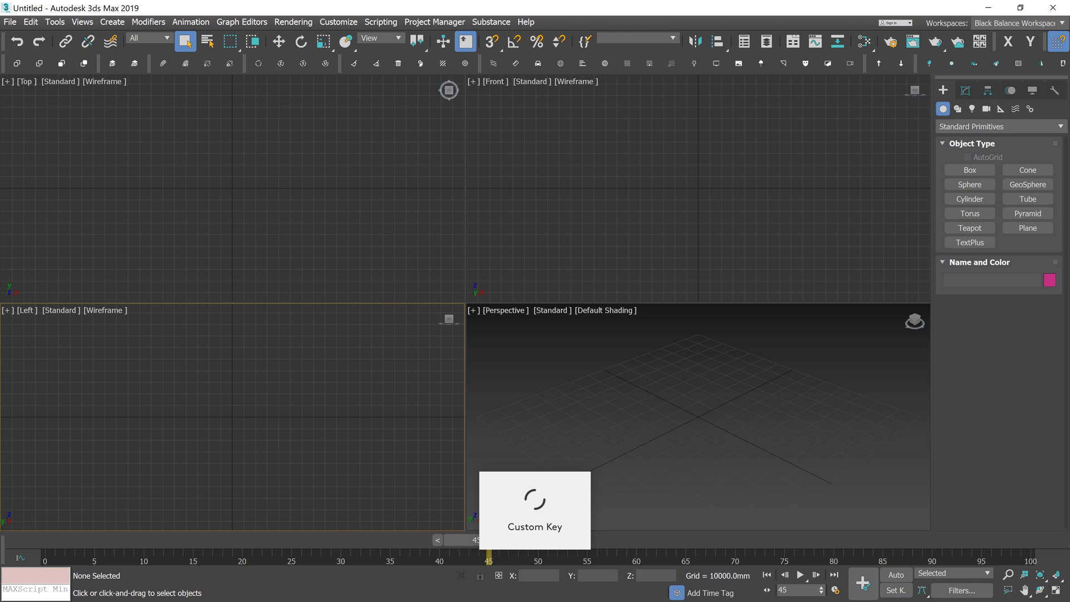
Switch to Logitech Options and examine which applications can be added for application-specific Crown settings, then close the list
{"action": "left_click", "coordinate": [986, 13]}
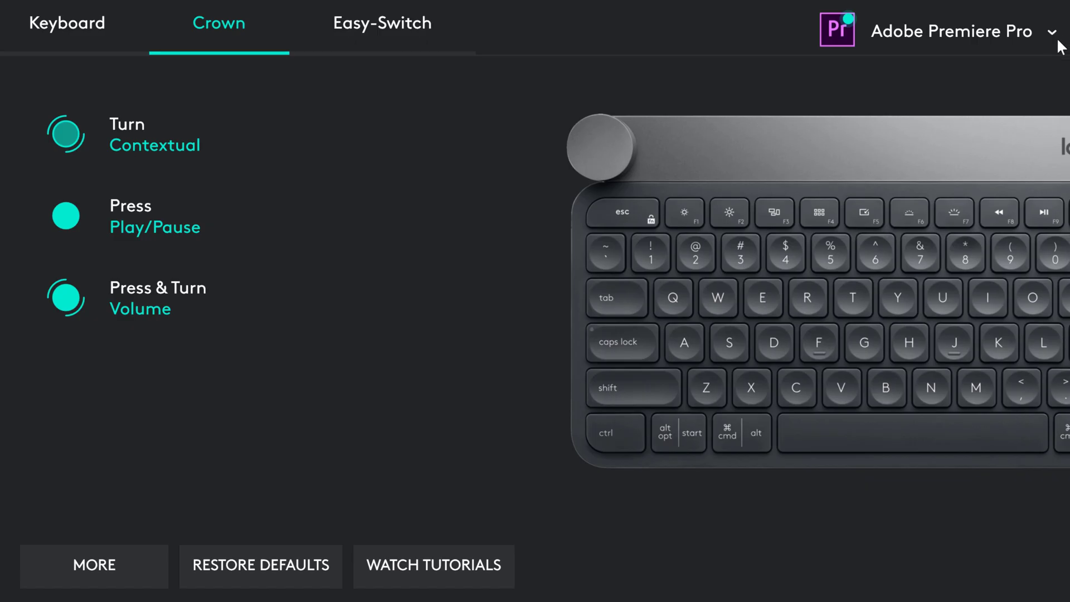
{"action": "left_click", "coordinate": [1058, 43]}
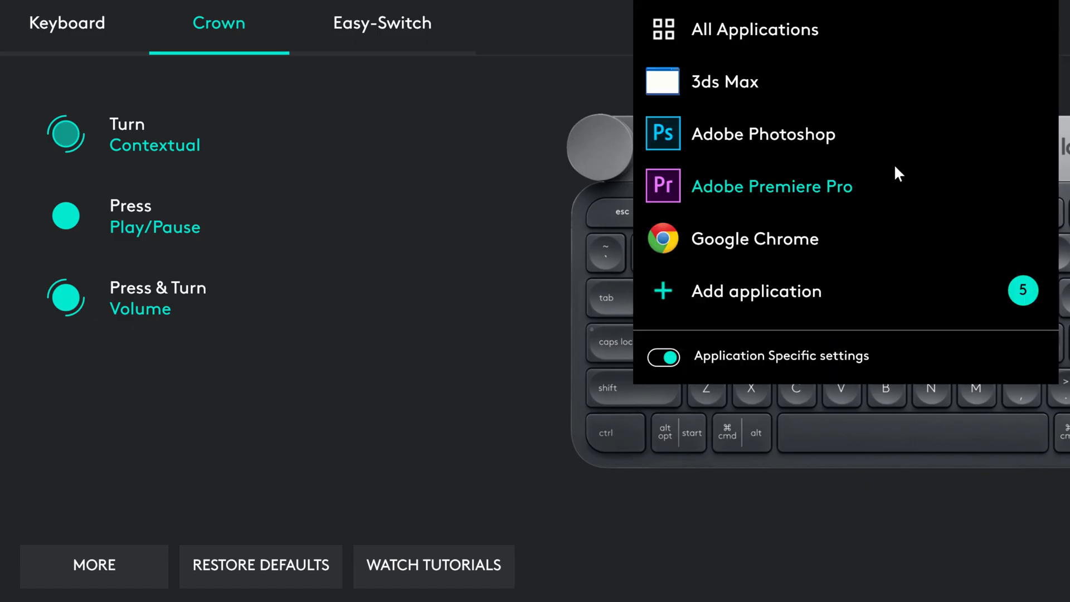
{"action": "left_click", "coordinate": [746, 294]}
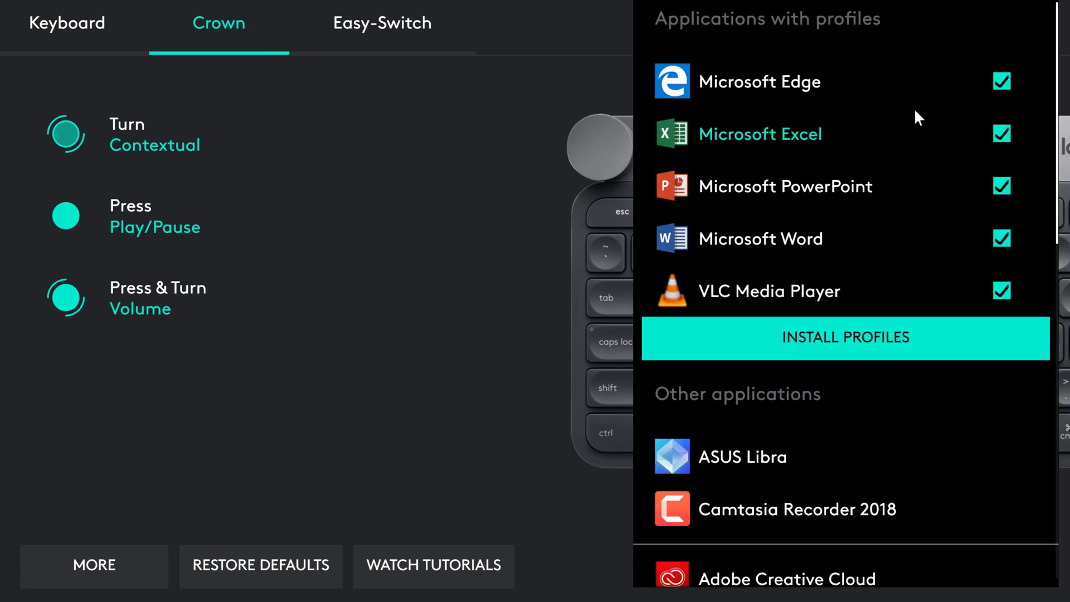
{"action": "scroll", "coordinate": [866, 230], "scroll_direction": "down", "scroll_amount": 1}
{"action": "scroll", "coordinate": [868, 233], "scroll_direction": "down", "scroll_amount": 5}
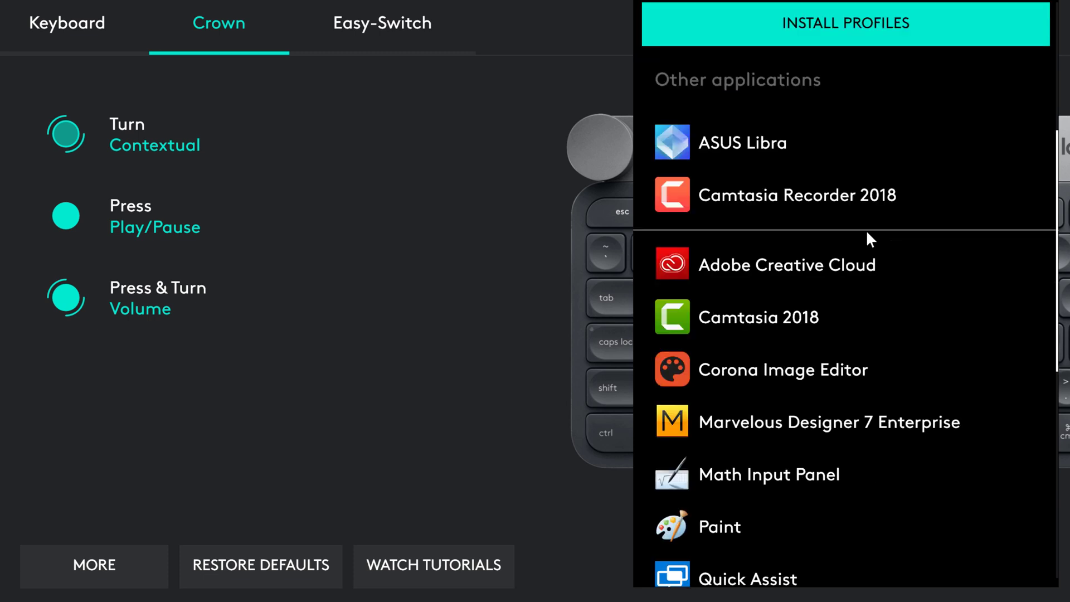
{"action": "scroll", "coordinate": [865, 229], "scroll_direction": "up", "scroll_amount": 5}
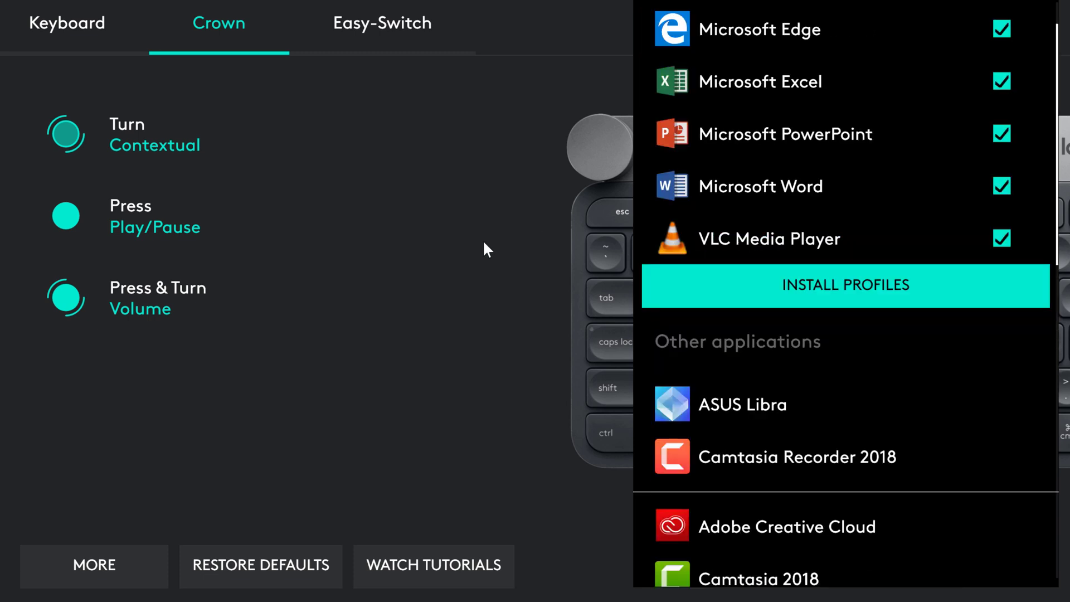
{"action": "left_click", "coordinate": [483, 239]}
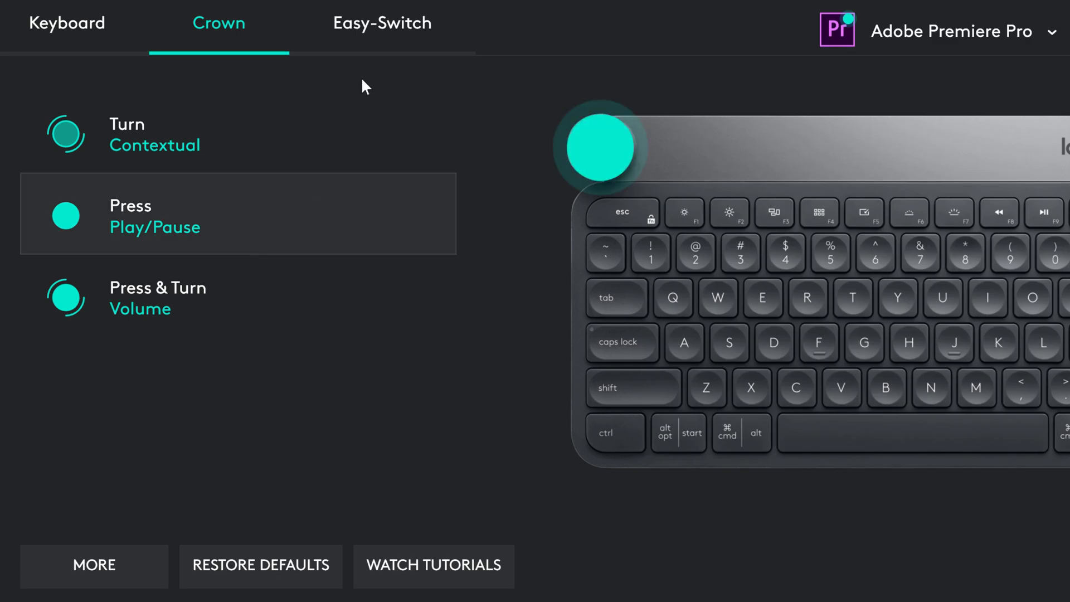
Review the Craft keyboard's Easy-Switch device pairings and its Keyboard key settings
{"action": "left_click", "coordinate": [387, 16]}
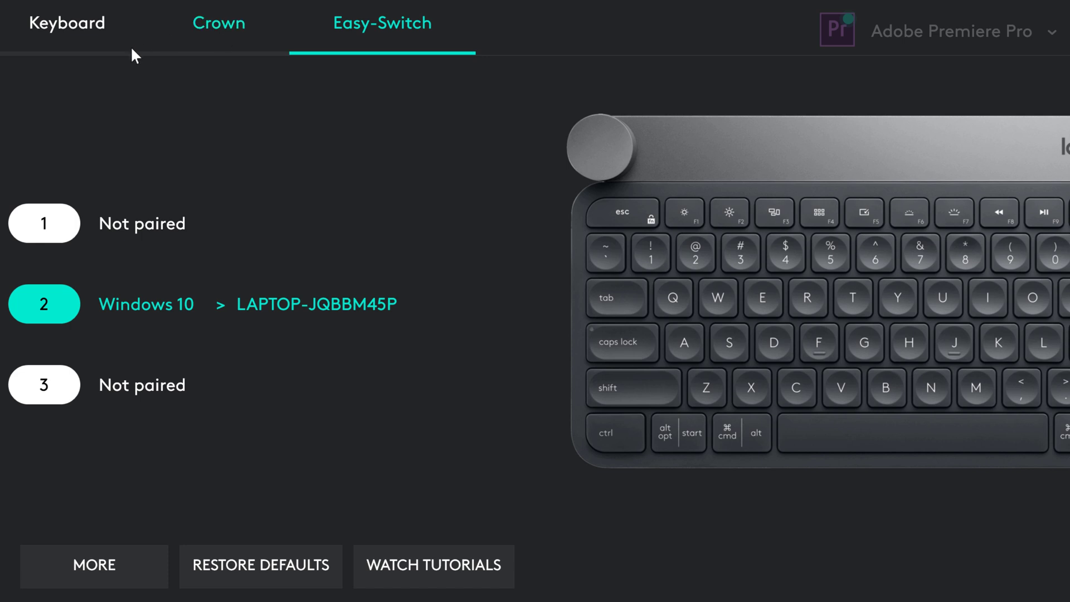
{"action": "left_click", "coordinate": [92, 35]}
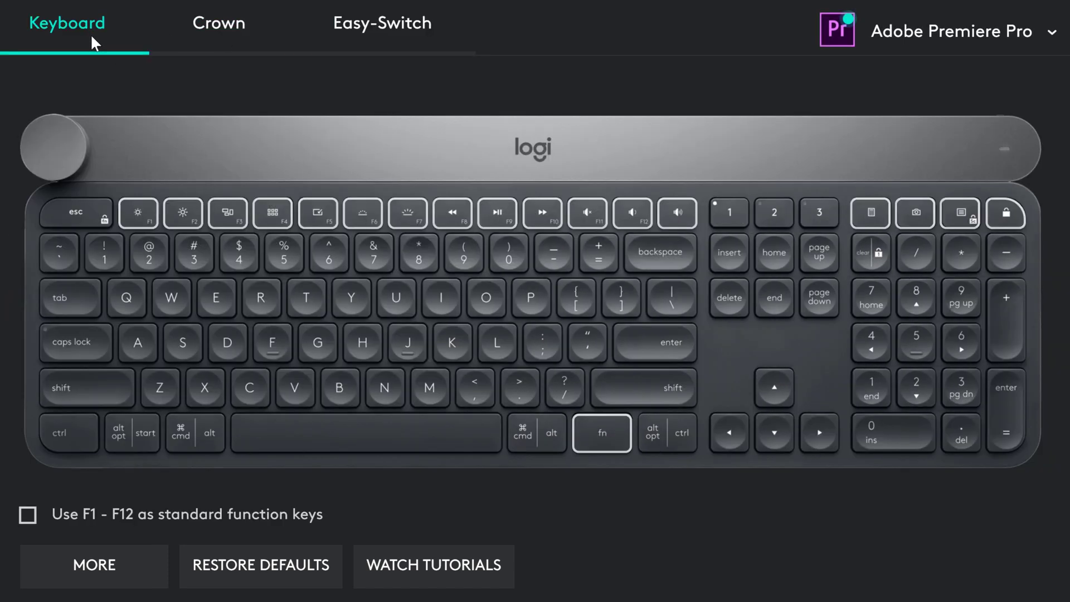